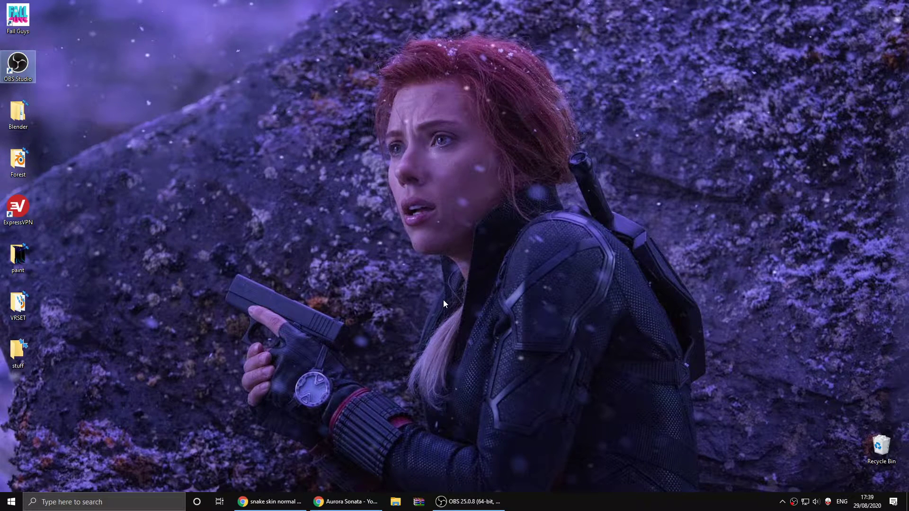
left_click(11, 502)
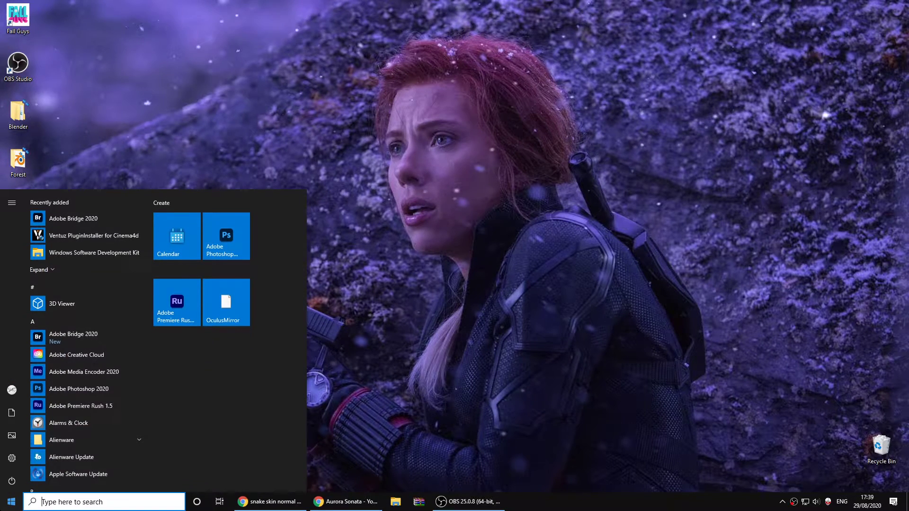
left_click(379, 455)
left_click(270, 501)
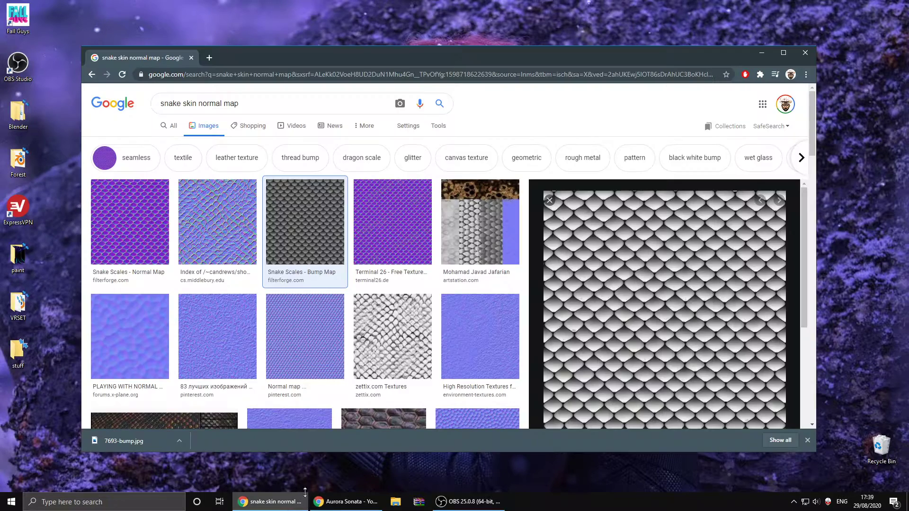
double_click(597, 55)
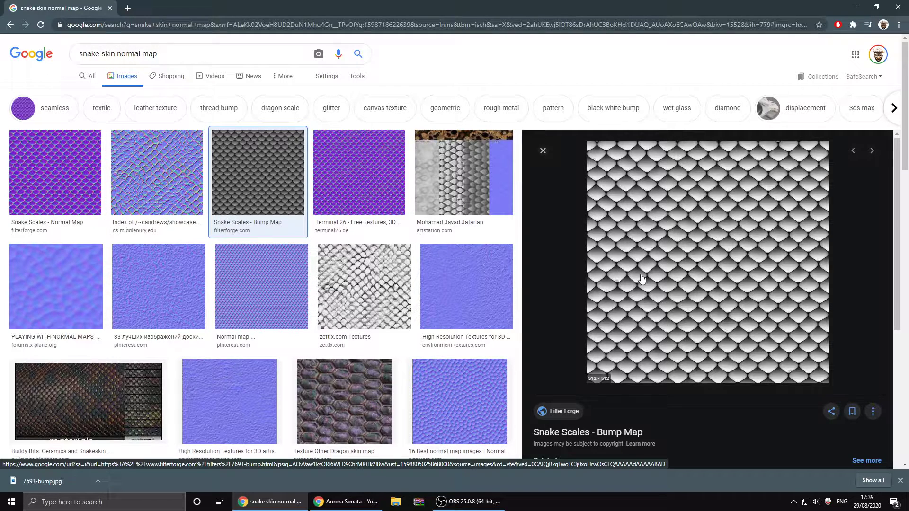
right_click(728, 227)
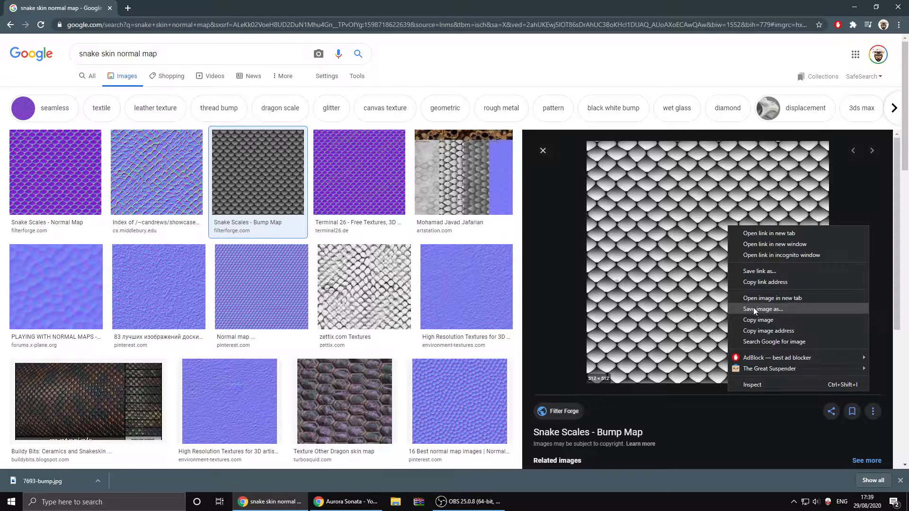
left_click(854, 7)
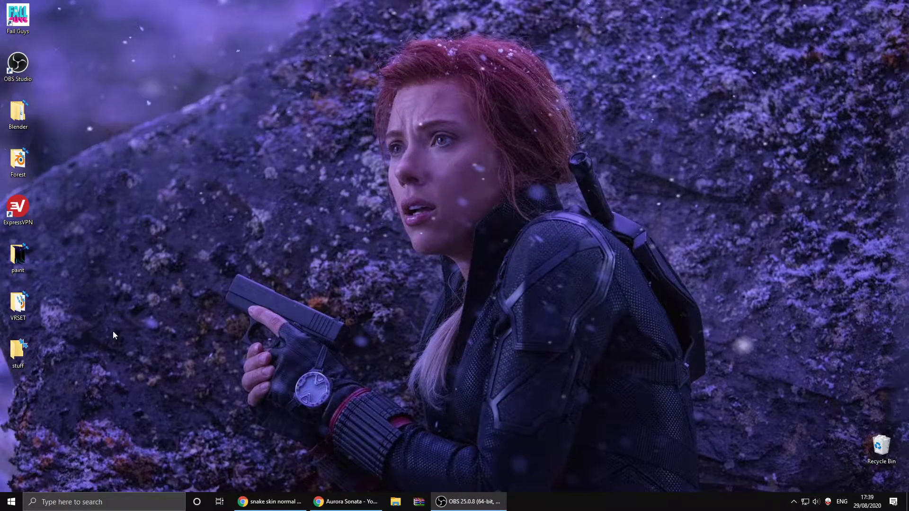
- In the browser, save the Snake Scales bump map image to the Desktop as the JPEG snake_skin, and close the browser window
left_click(268, 502)
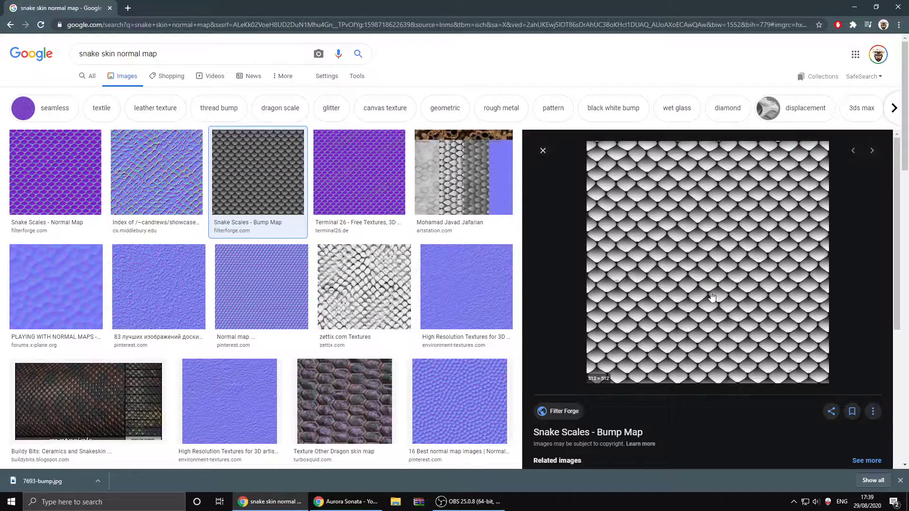
right_click(711, 296)
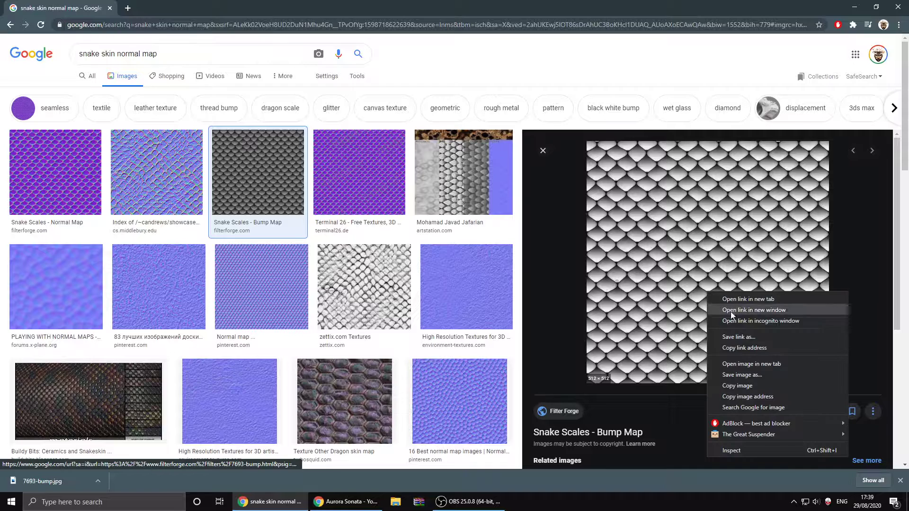
left_click(739, 375)
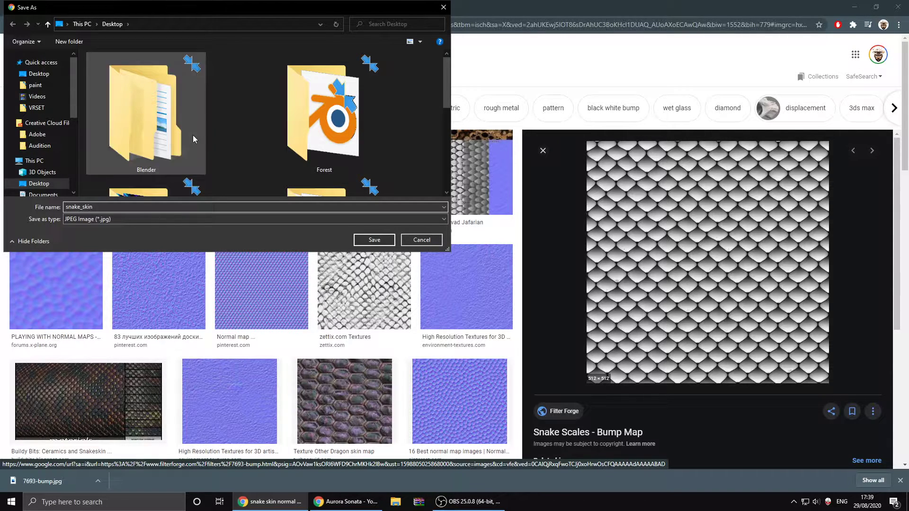
left_click(373, 240)
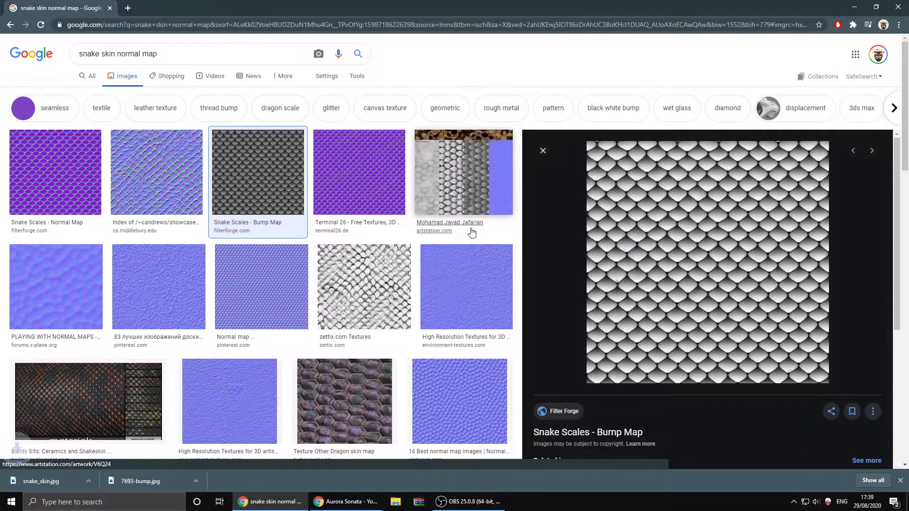
left_click(896, 6)
- Launch Ventuz Designer and open the ONLYGOODSIR project with a new empty scene instead of an existing one
left_click(9, 502)
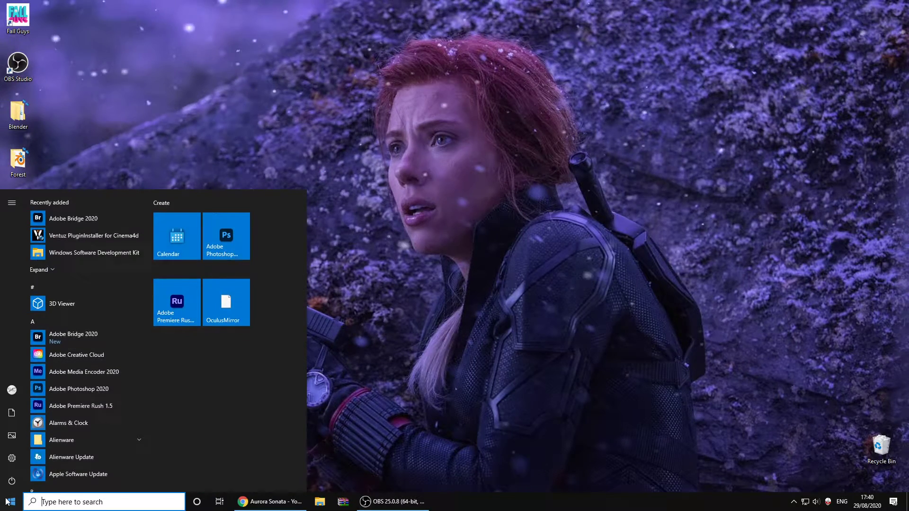
type("ventuz")
key("Return")
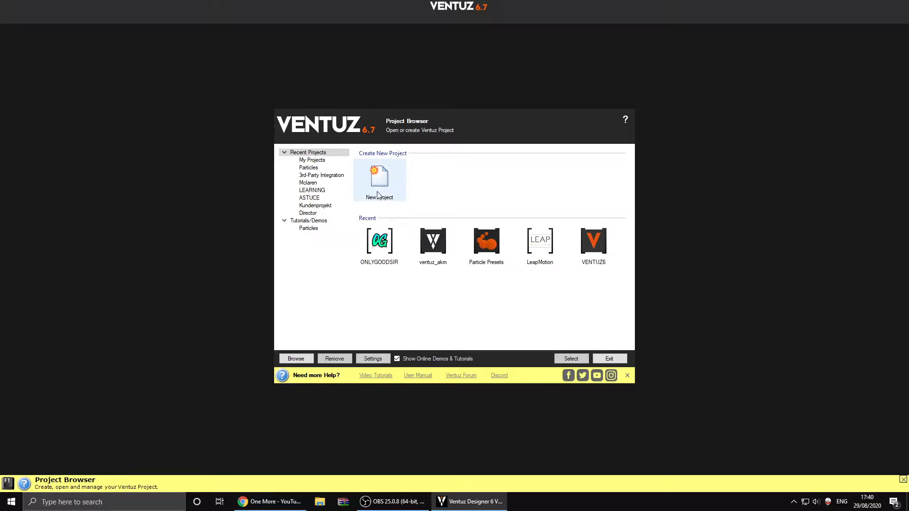
double_click(374, 243)
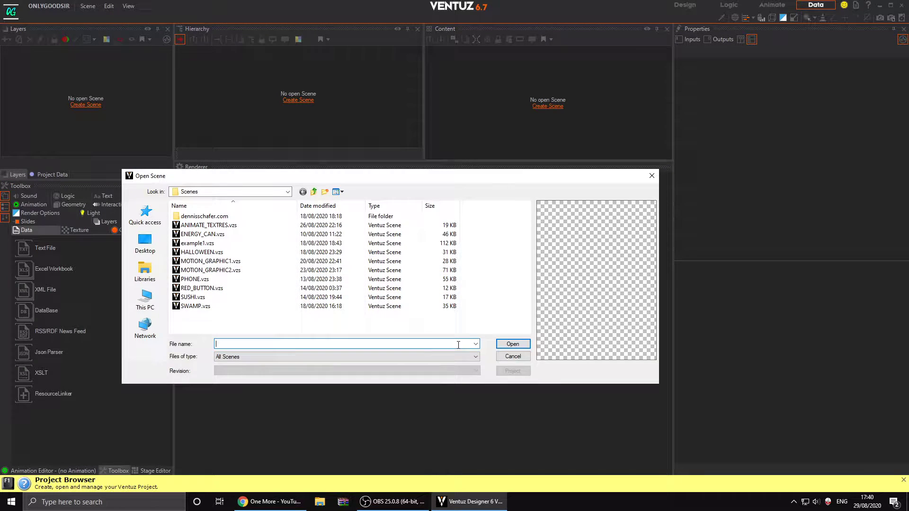
left_click(505, 358)
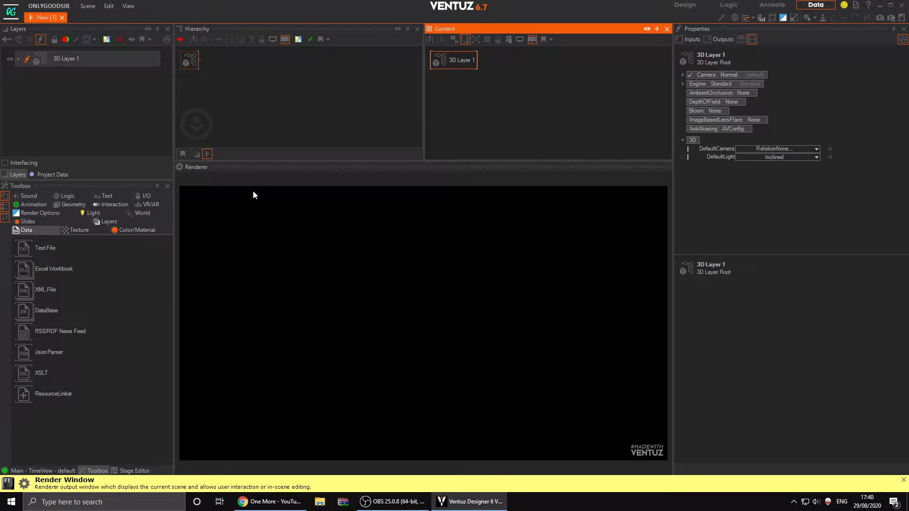
- Add an Axis node after the 3D layer root in the hierarchy
left_click(150, 214)
left_click_drag(39, 250, 34, 238)
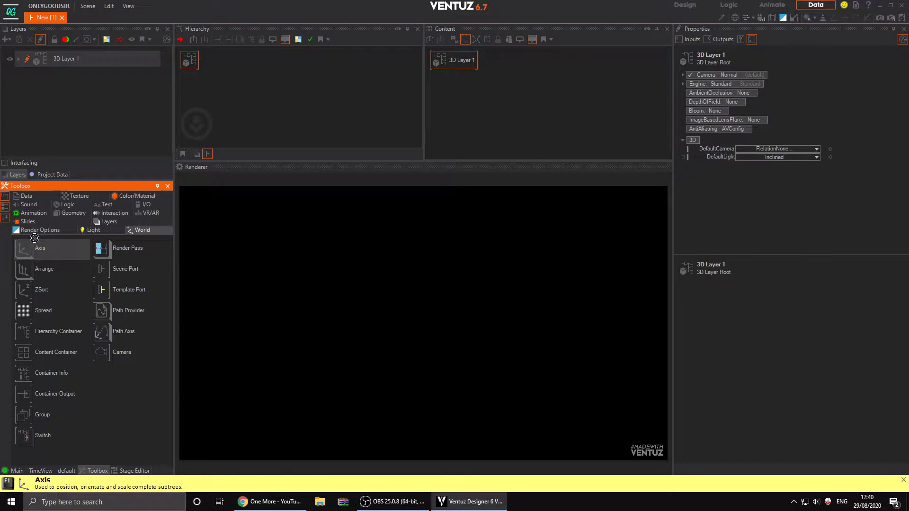
left_click_drag(210, 67, 211, 66)
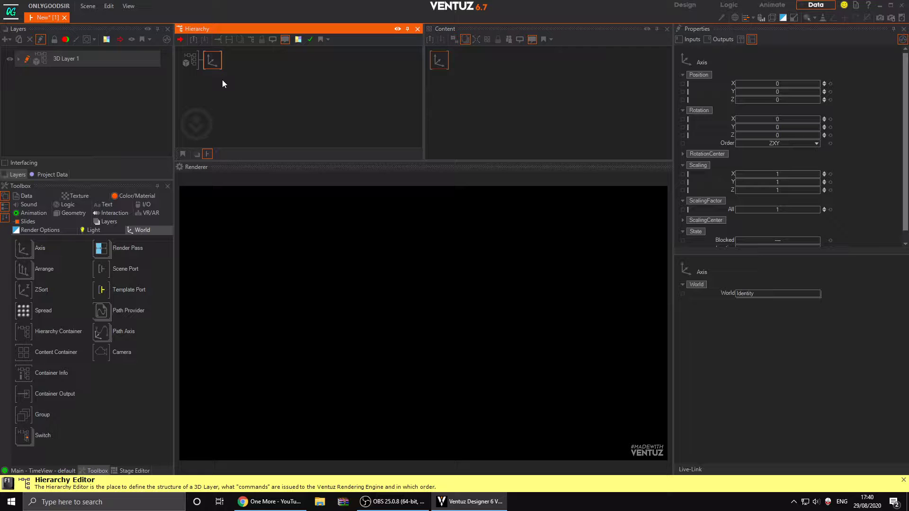
- Widen the toolbox and chain a Material node and a Torus geometry after the Axis in the hierarchy
left_click_drag(174, 254, 209, 249)
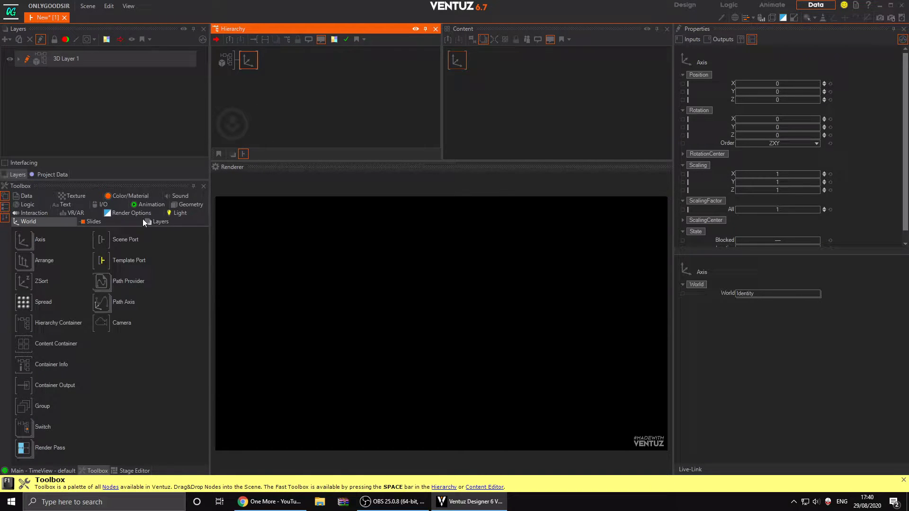
left_click(186, 204)
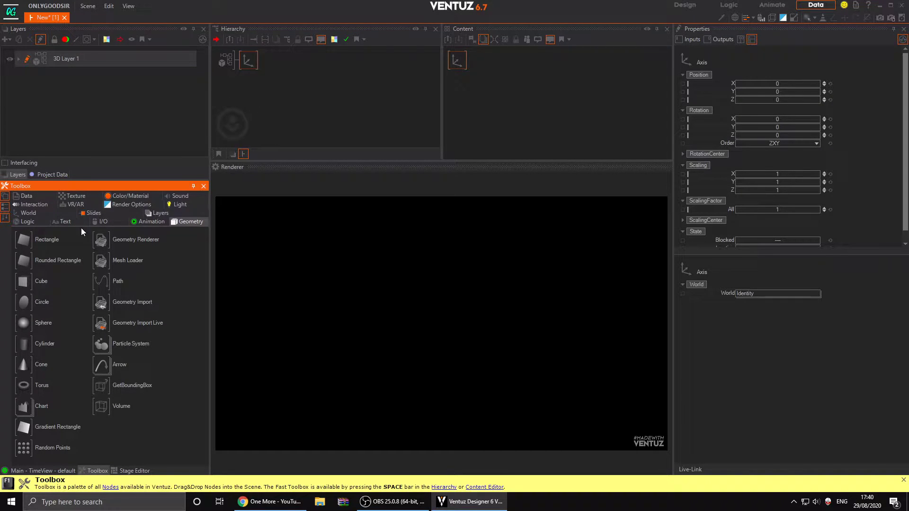
left_click(117, 198)
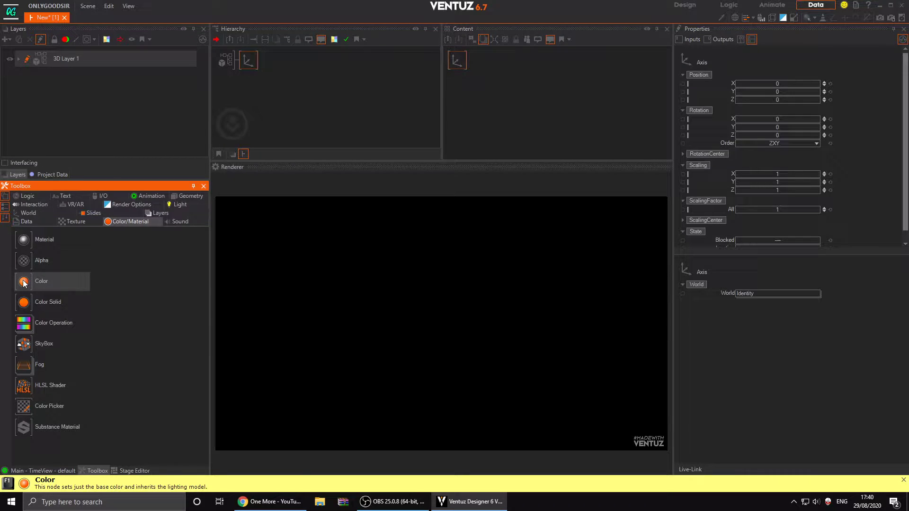
left_click_drag(256, 96, 257, 75)
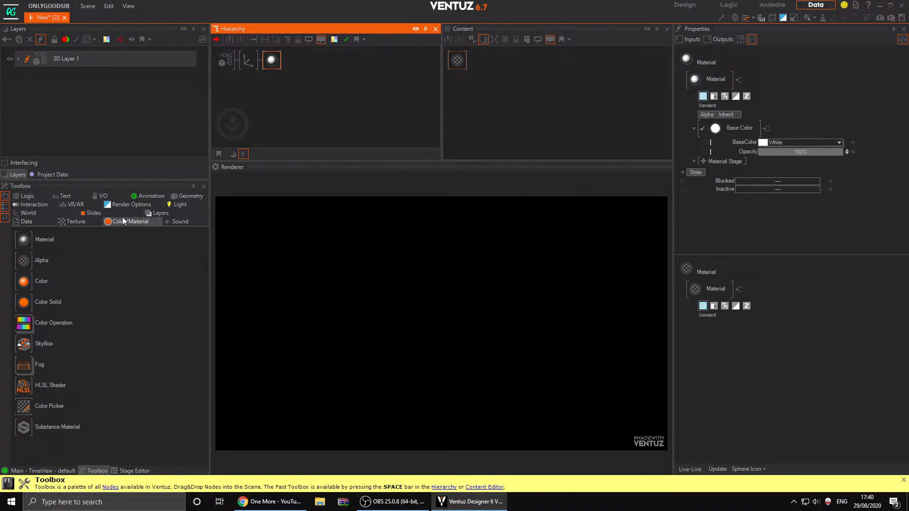
left_click(189, 196)
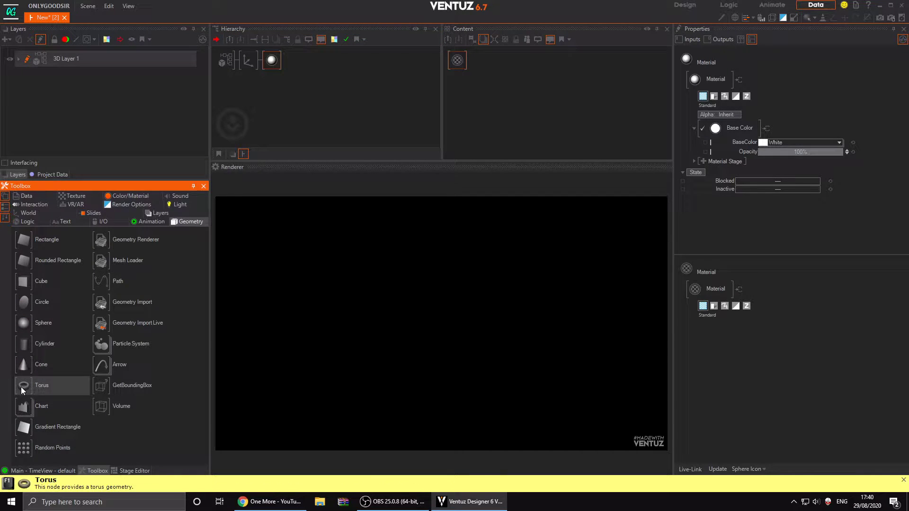
left_click_drag(21, 387, 284, 61)
- Set the Axis's overall scaling factor to 7.9 and its X rotation to 49
left_click(247, 64)
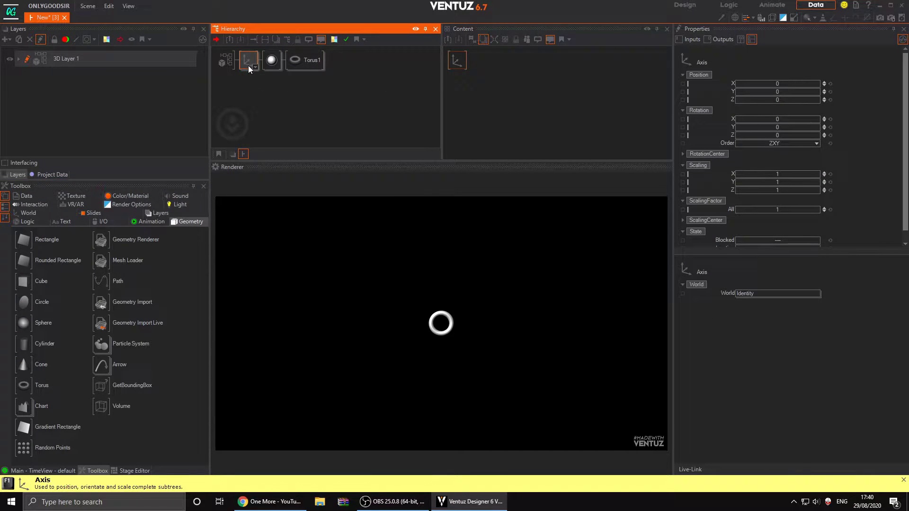
left_click_drag(777, 209, 800, 209)
left_click_drag(781, 121, 795, 122)
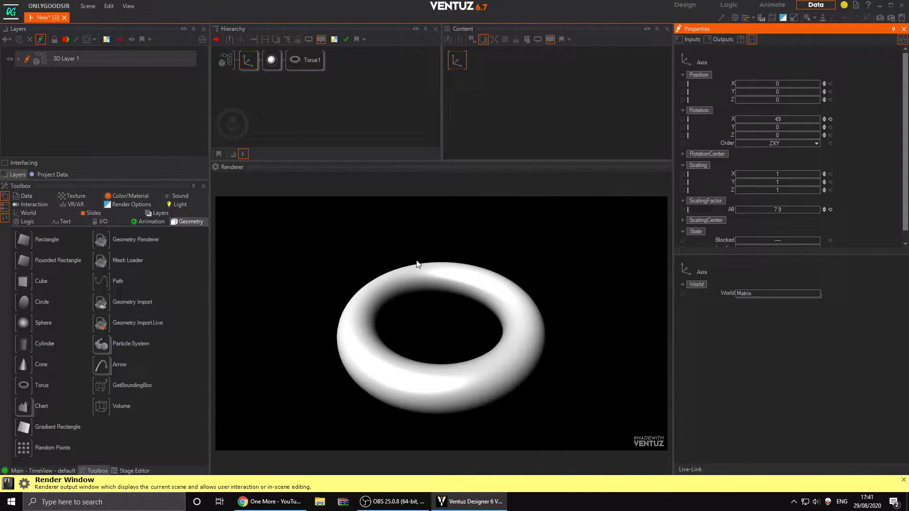
- Add a texture stage of the Base type, without alpha, to the torus's Material node
left_click(271, 61)
left_click(454, 63)
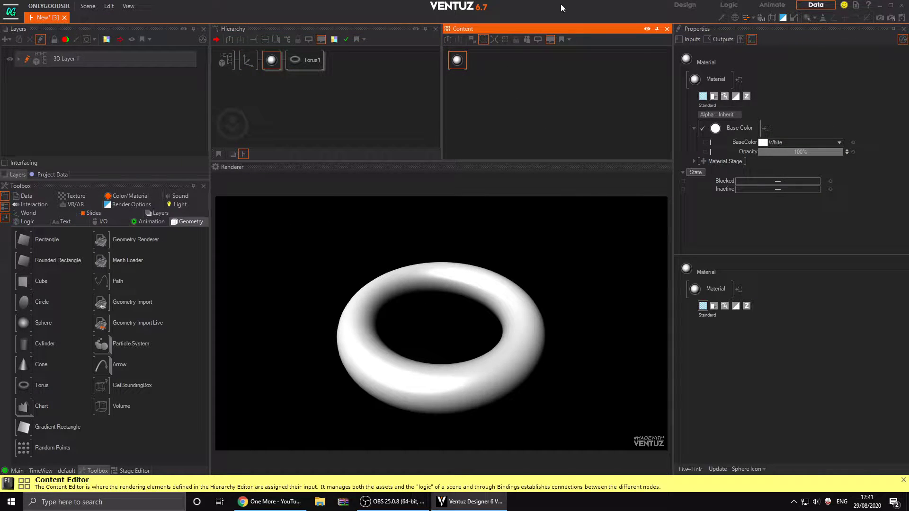
left_click(703, 161)
left_click(703, 161)
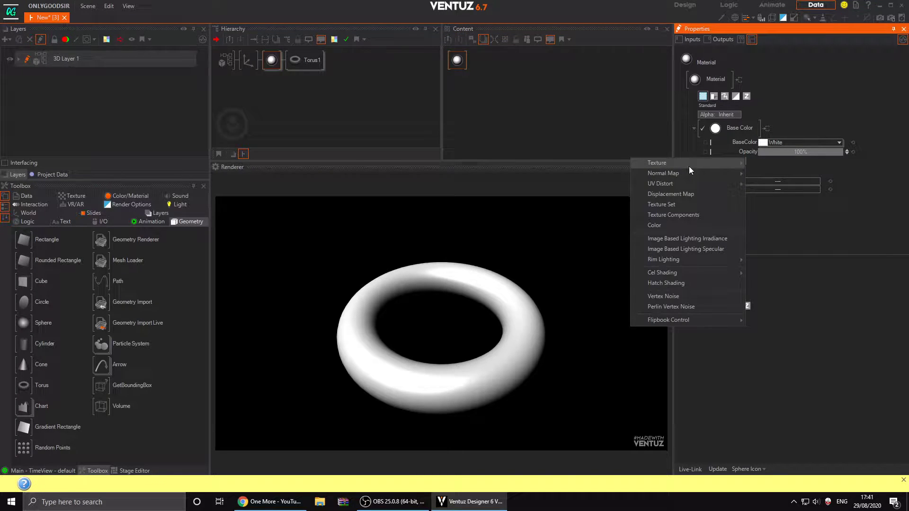
mouse_move(689, 163)
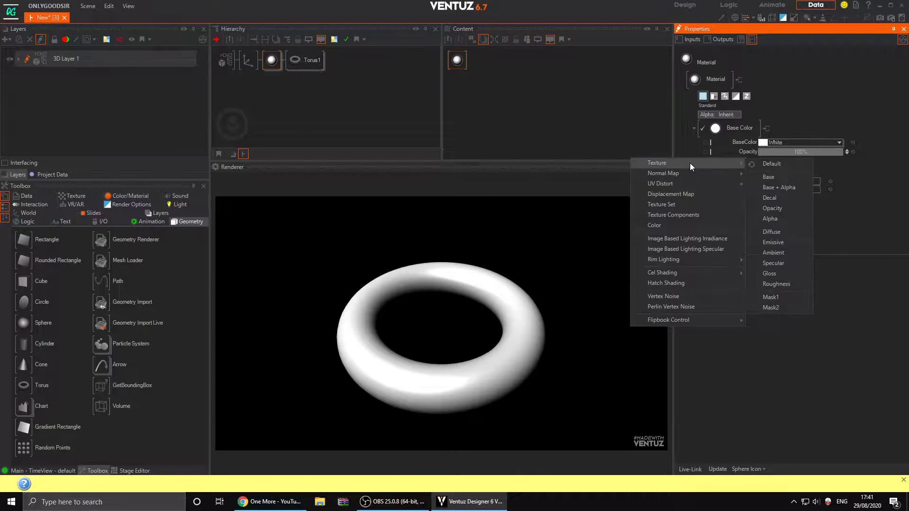
left_click(771, 178)
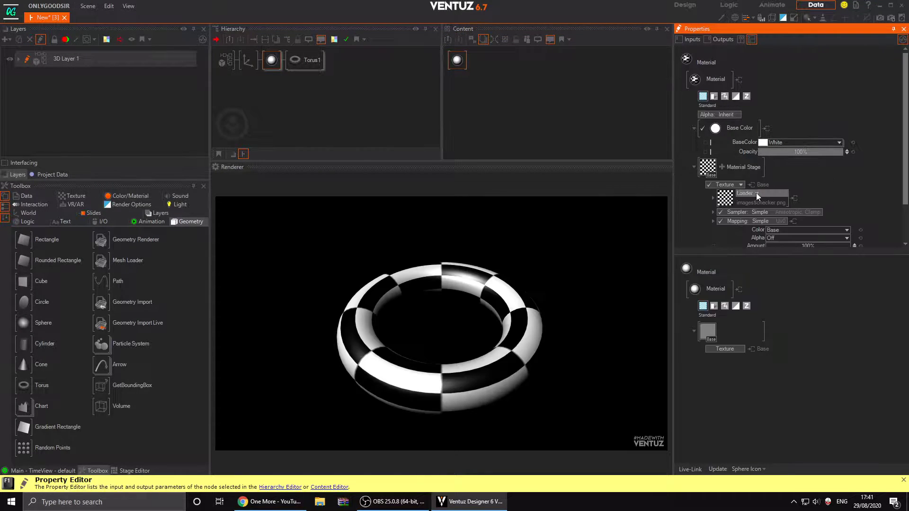
- Load snake_skin.jpg from the Desktop as the image of the Material's base texture
double_click(725, 199)
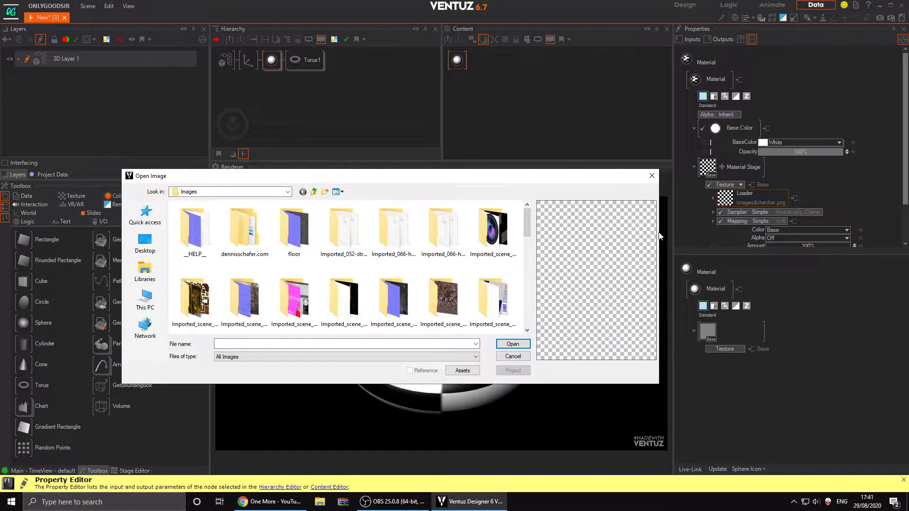
left_click(145, 242)
left_click(191, 260)
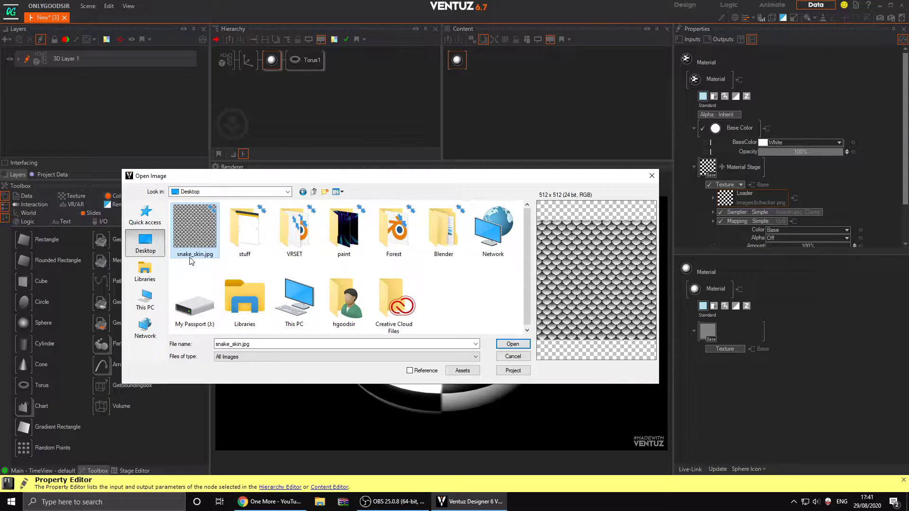
left_click(510, 345)
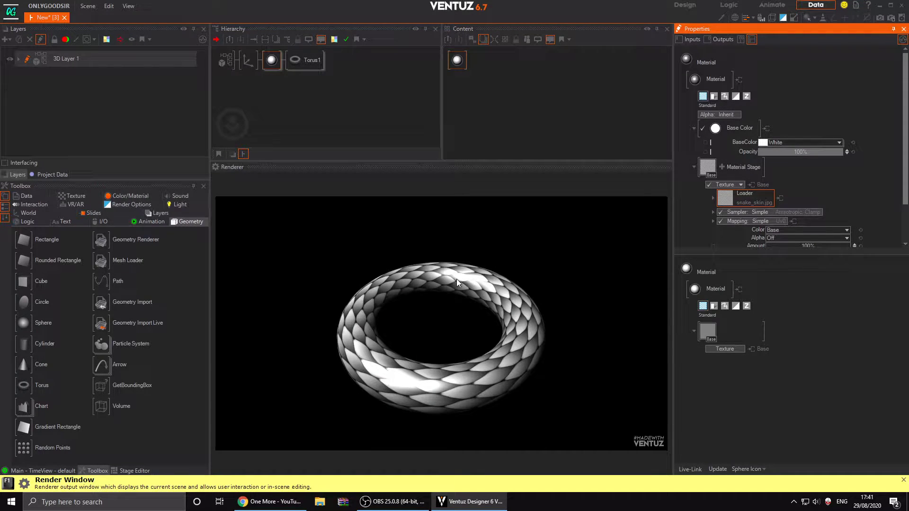
- Add a Normal Map stage with the NormalMapGenerator preset to the Material
scroll(839, 143, "down", 3)
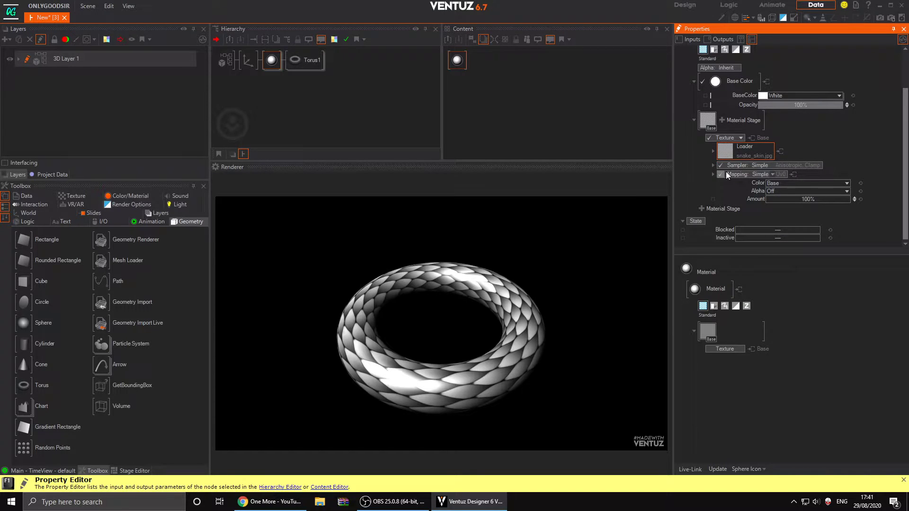
left_click(721, 120)
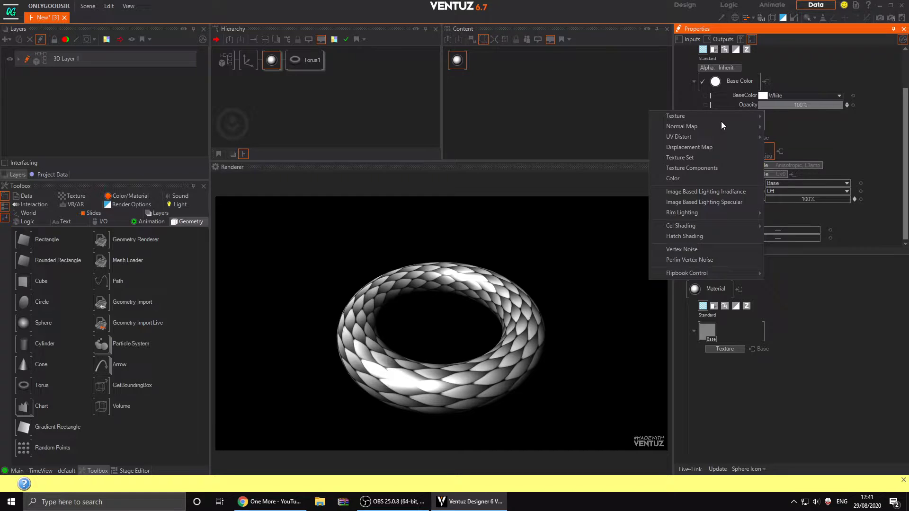
mouse_move(677, 127)
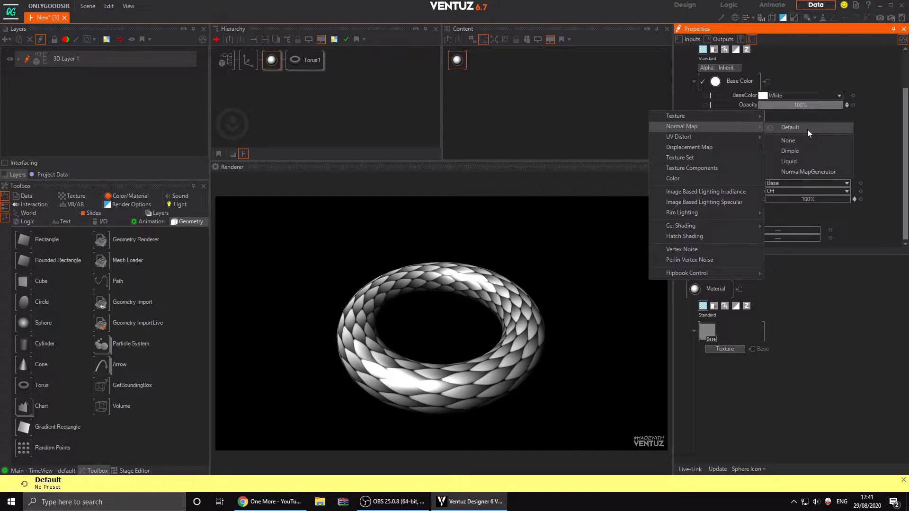
left_click(824, 171)
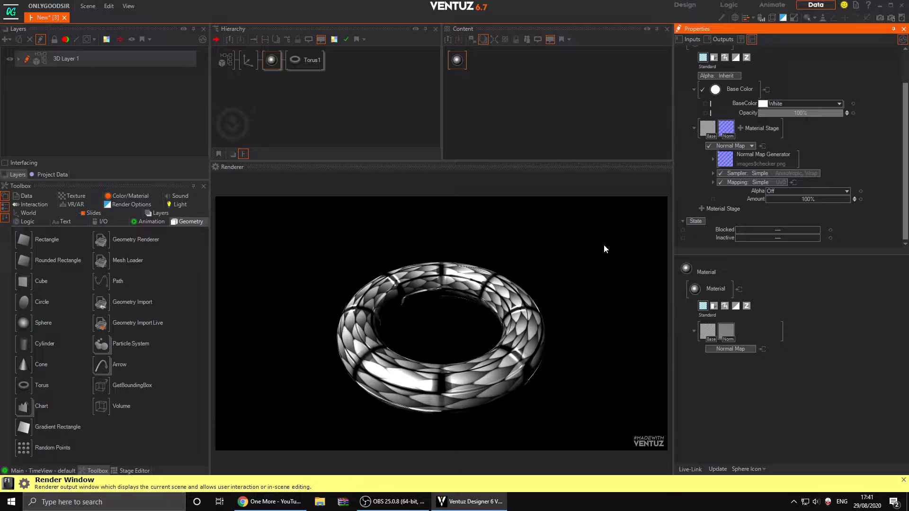
- Load snake_skin.jpg from the Desktop as the source image of the Normal Map Generator
left_click(725, 160)
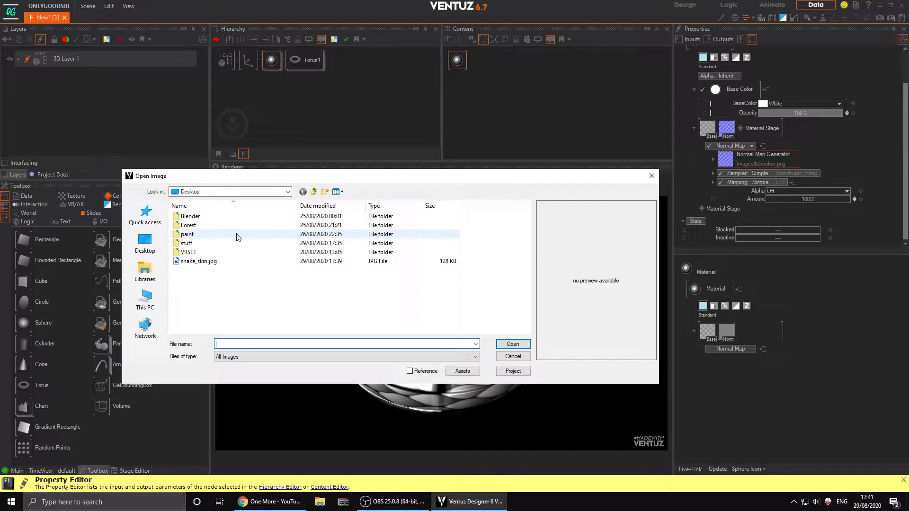
left_click(150, 246)
left_click(156, 213)
left_click(505, 344)
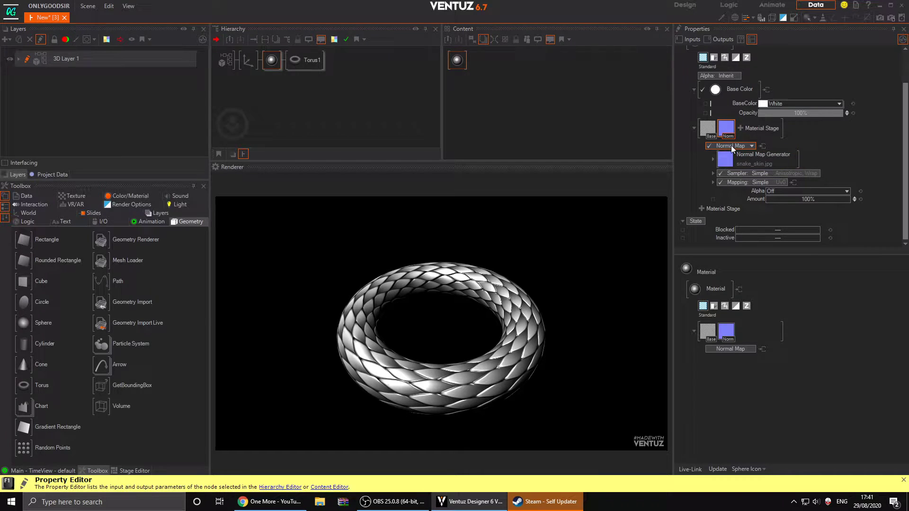
- Set the Normal Map stage's sampler to Inherit and its mapping to From Above
left_click(772, 174)
left_click(739, 203)
left_click(766, 182)
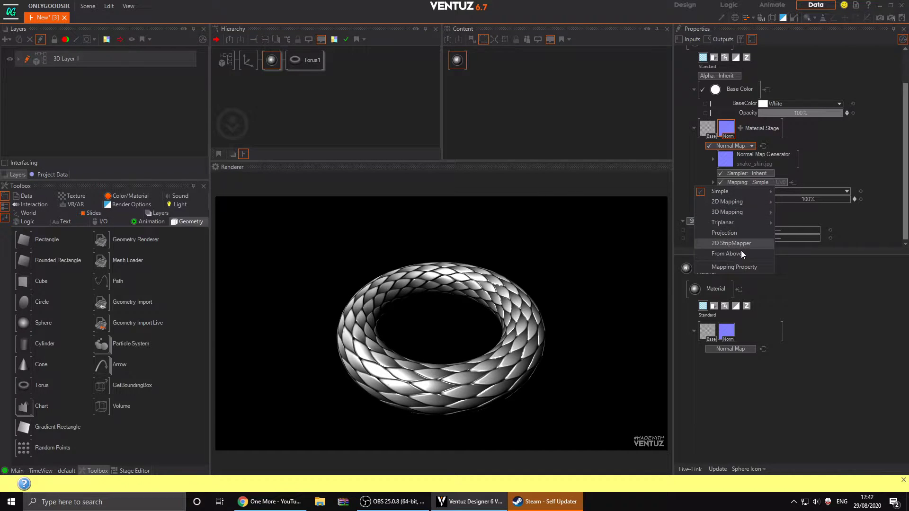
left_click(728, 254)
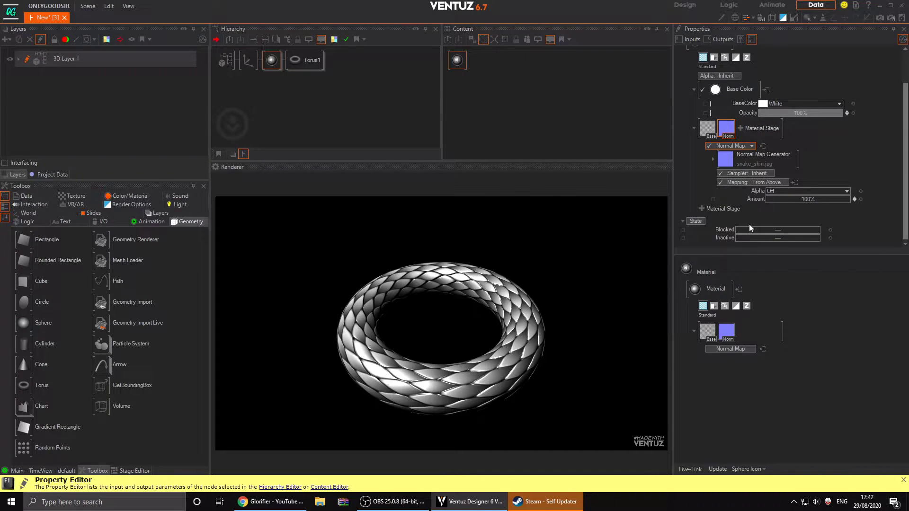
- Set the sampler of the Material's base texture stage to Simple Wrap
left_click(706, 133)
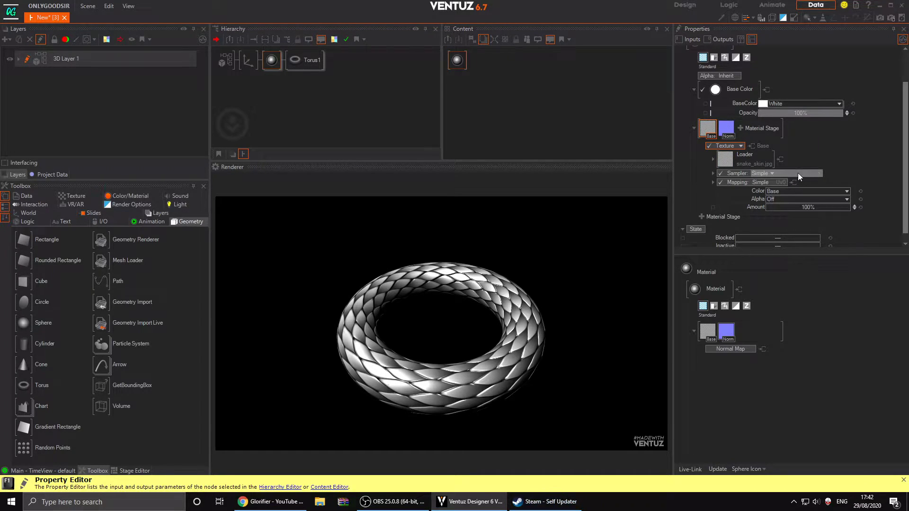
left_click(772, 174)
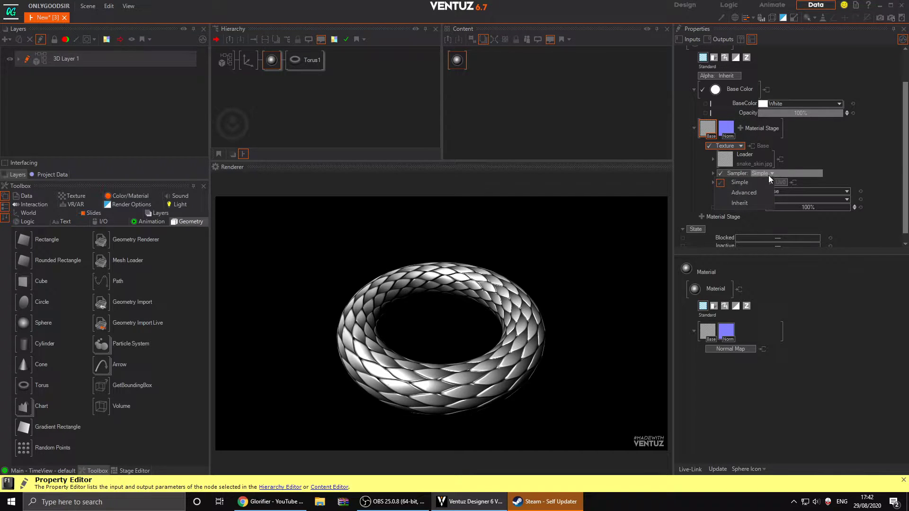
mouse_move(762, 182)
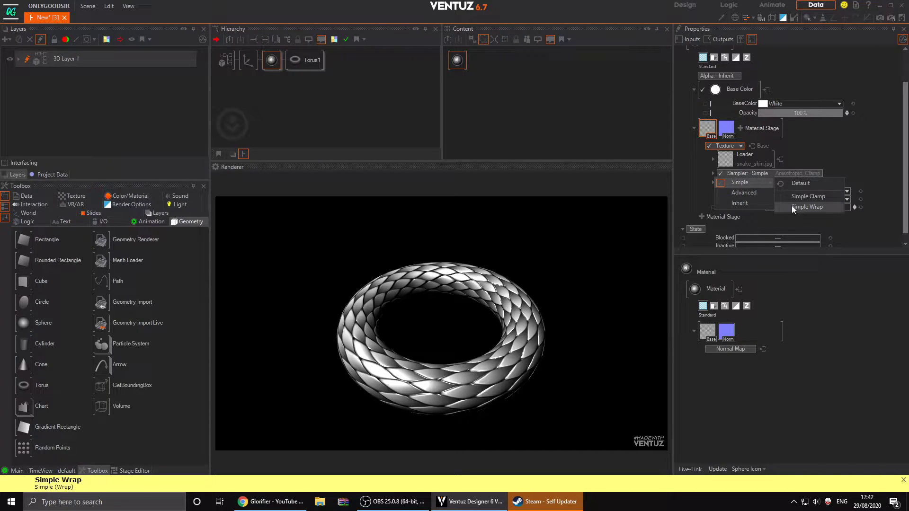
left_click(794, 205)
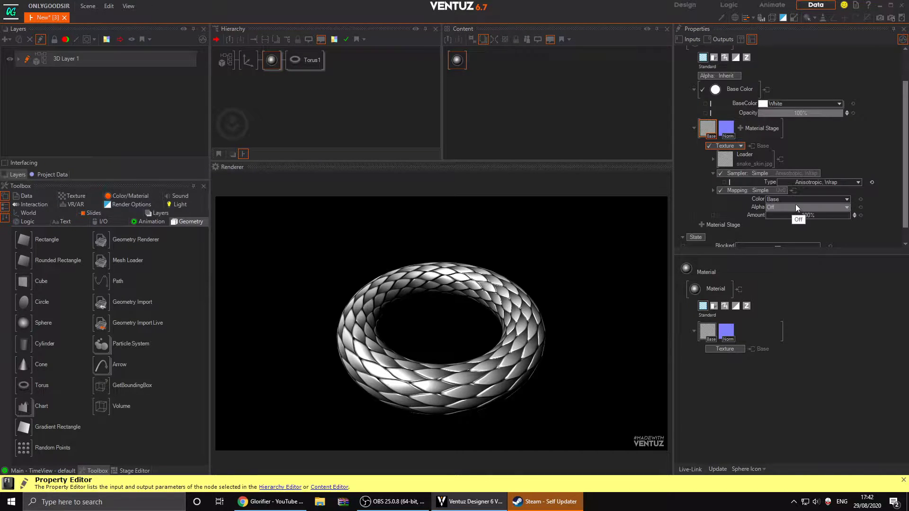
- Change the base texture stage's mapping to 2D Mapping with the UV0 option
left_click(768, 190)
mouse_move(742, 209)
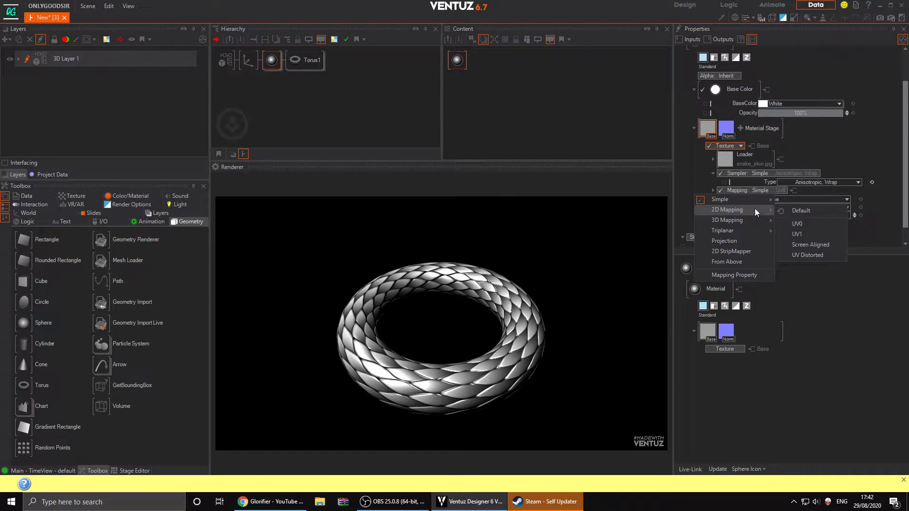
left_click(808, 224)
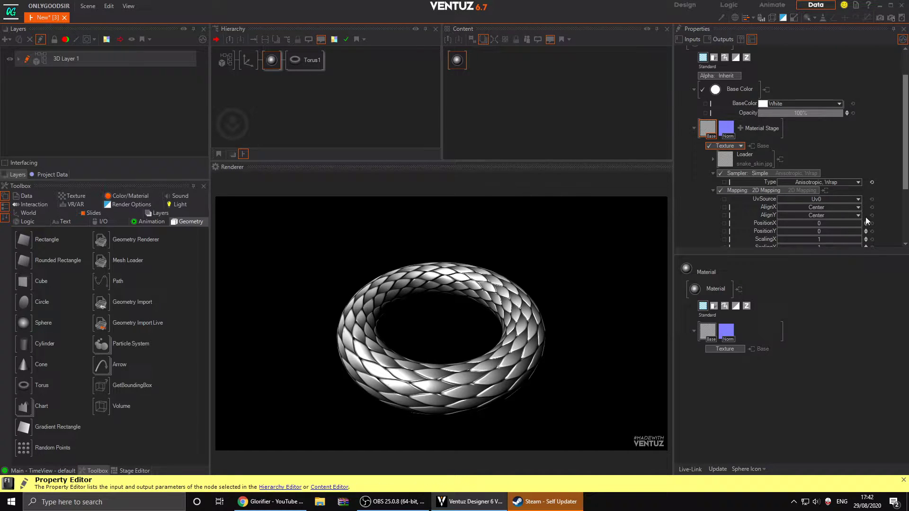
- Set ScalingY of the base texture's 2D mapping to 0.2
scroll(868, 189, "down", 3)
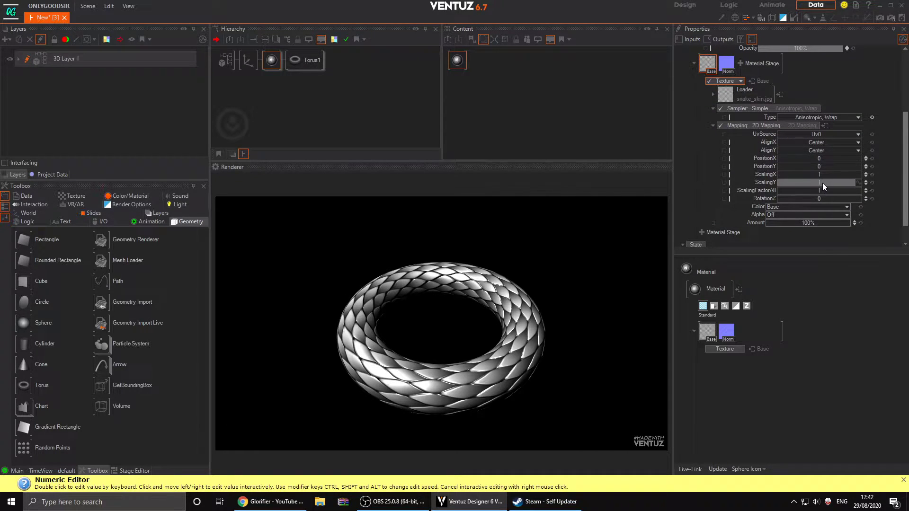
left_click(823, 183)
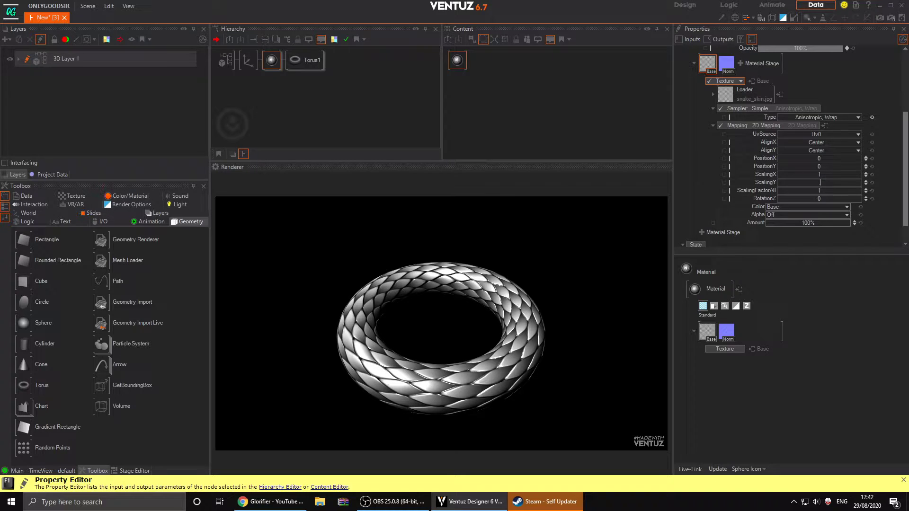
type(".2")
key("Return")
- Try ScalingY values of 0.4 and 0.5 on the base texture's 2D mapping and restore it to 0.2
double_click(826, 183)
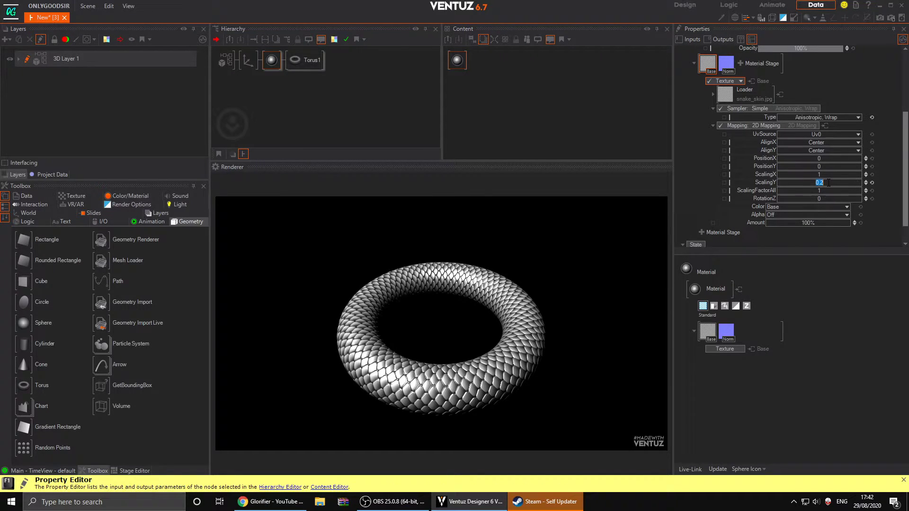
type(".4")
key("Return")
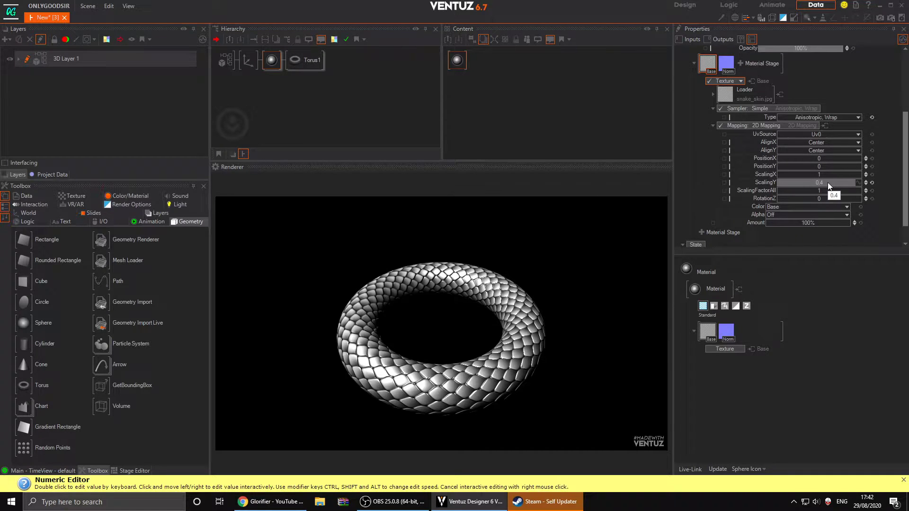
double_click(830, 182)
type(".5")
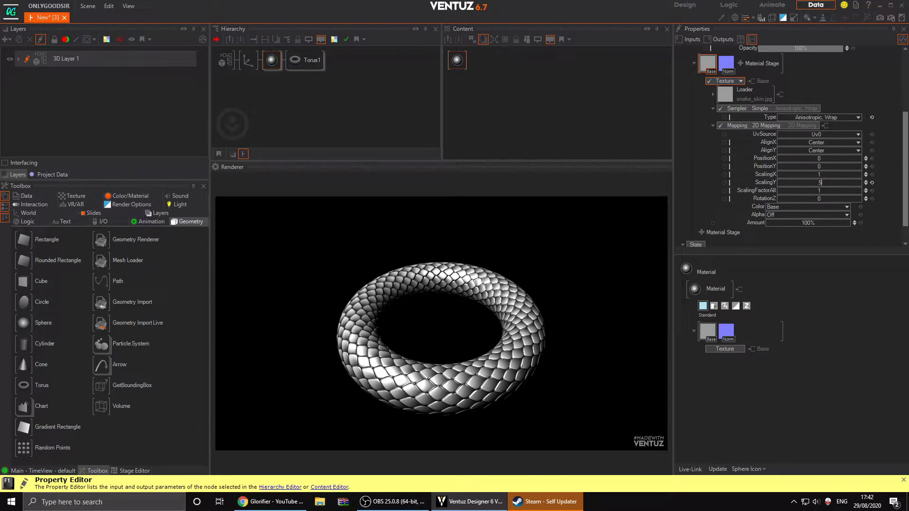
key("Return")
double_click(830, 182)
key("BackSpace")
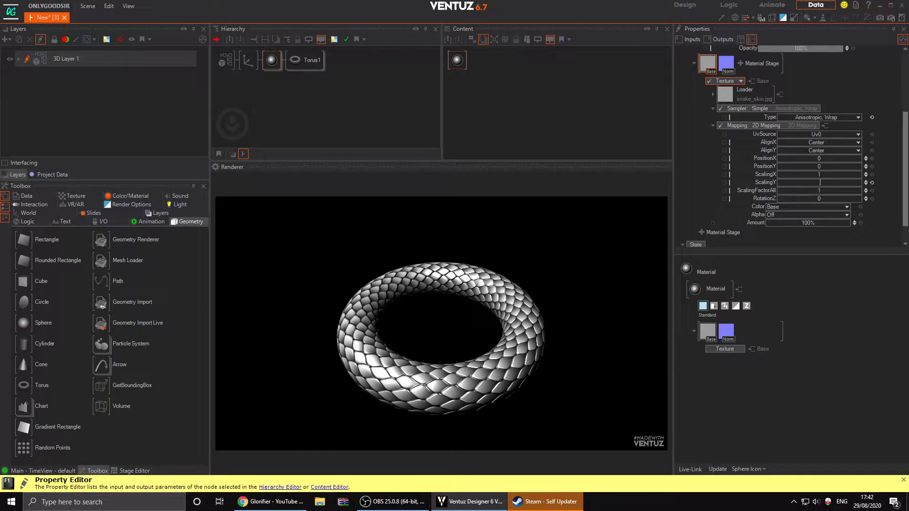
type(".2")
key("Return")
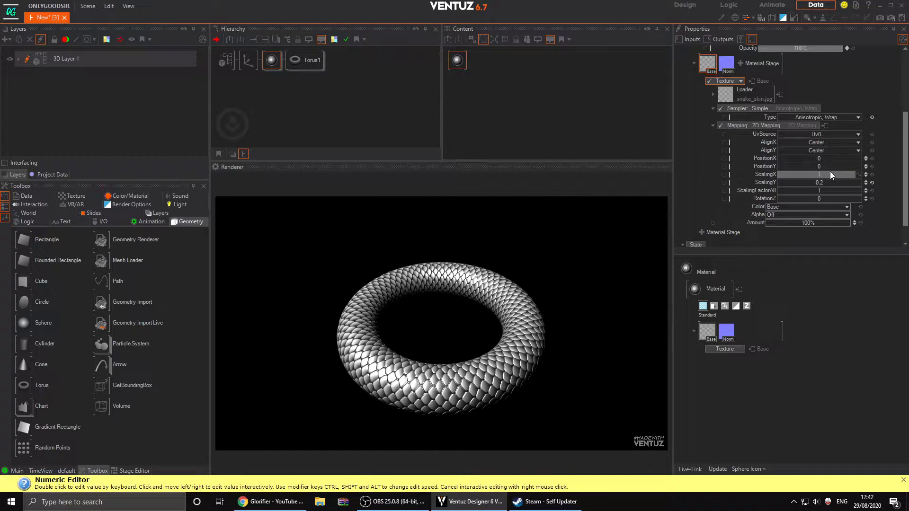
- Set ScalingX of the base texture's 2D mapping to 0.5
double_click(830, 174)
type(".")
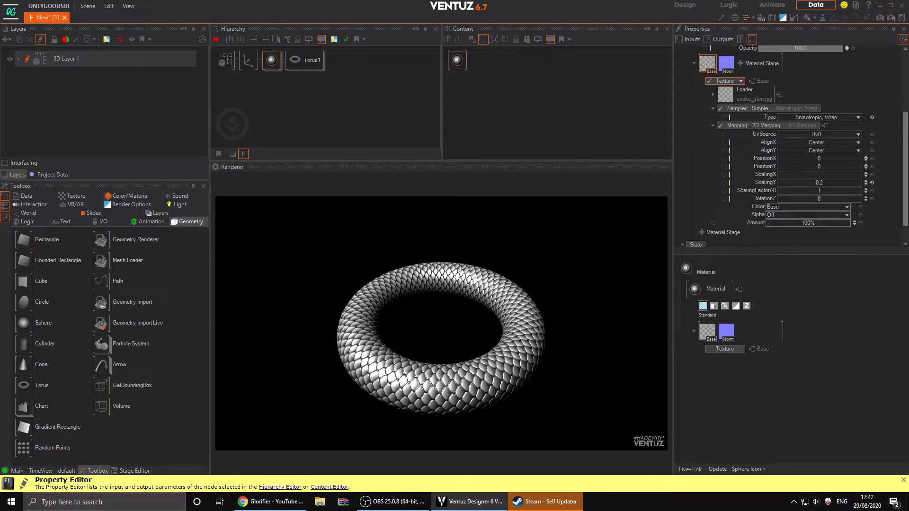
type("5")
key("Return")
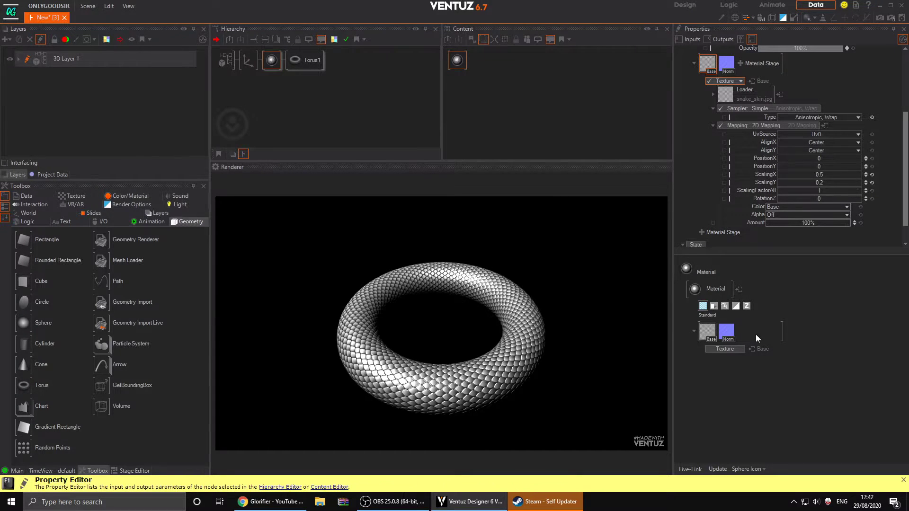
- Adjust ScalingFactorAll of the base texture's 2D mapping, trying 0.5 and 1.5 before setting it to 1.2
left_click(823, 191)
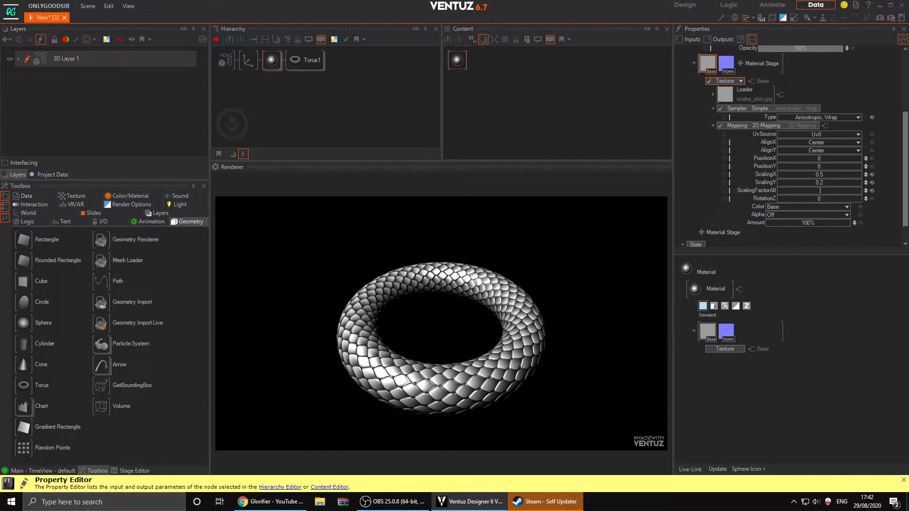
type("0.5")
key("Return")
double_click(822, 191)
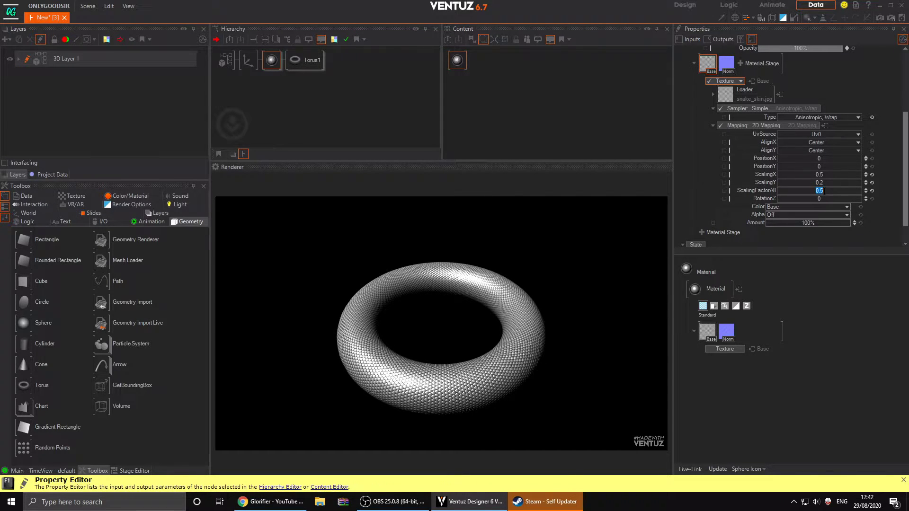
key("Return")
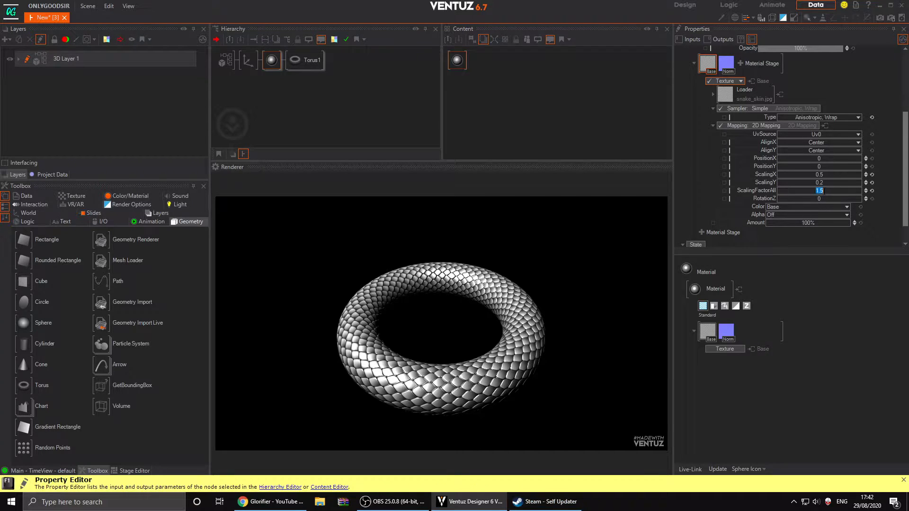
type("1.2")
key("Return")
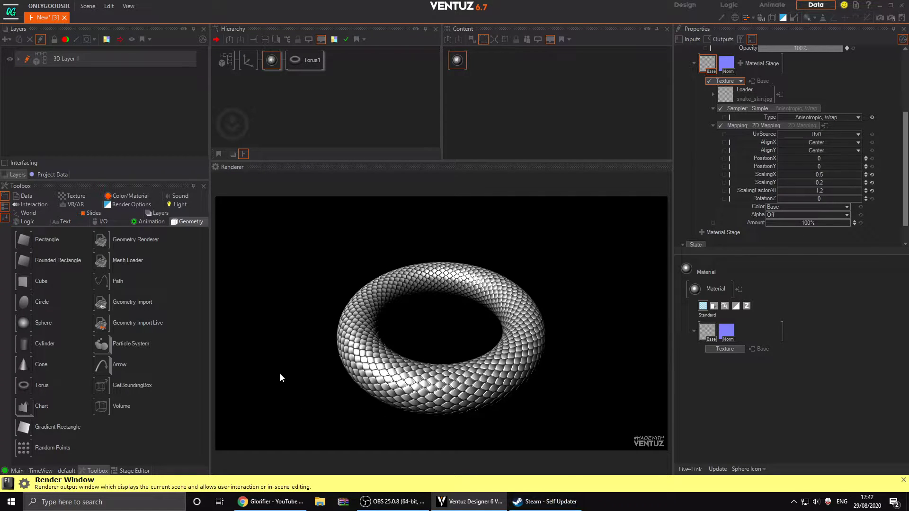
- Bring the torus closer by setting its Axis position to Y 4.2 and Z -13.5, and rotate it to about -91.4 around Z
left_click(250, 63)
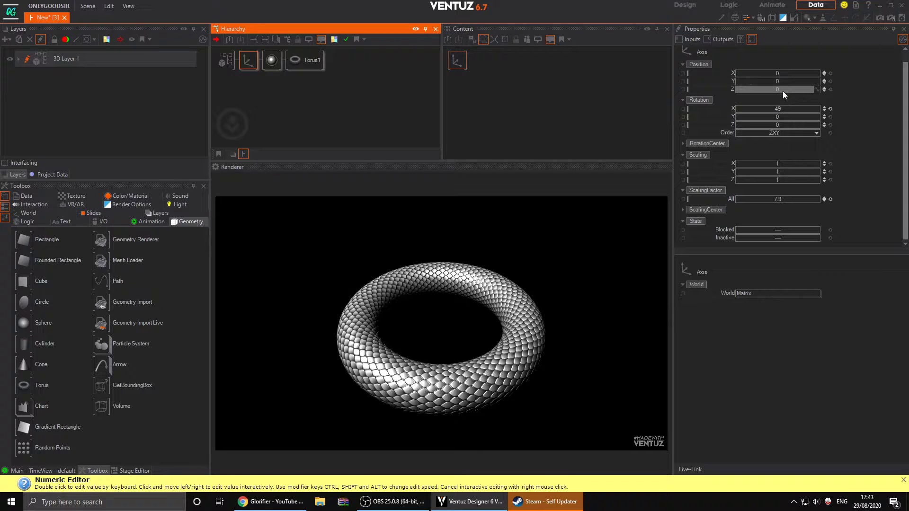
mouse_move(782, 91)
left_mouse_down()
mouse_move(739, 89)
mouse_move(787, 84)
left_mouse_up()
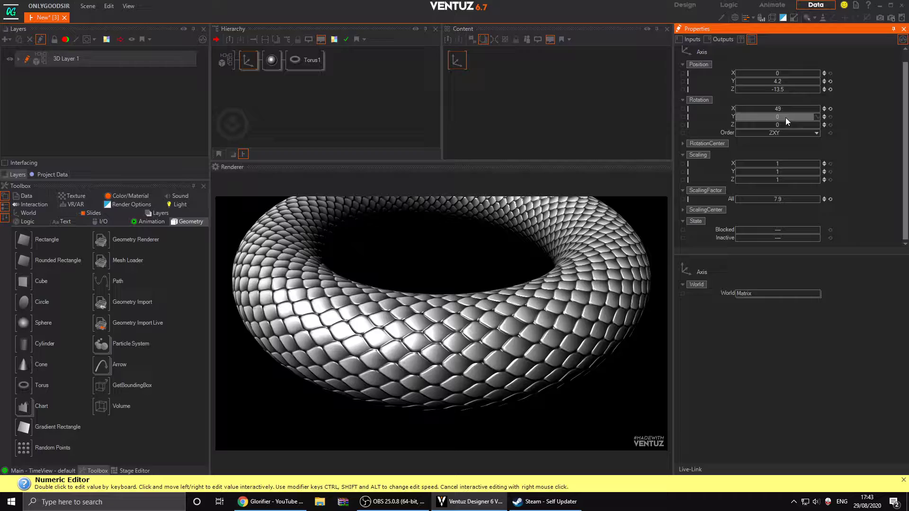
left_click_drag(784, 124, 756, 127)
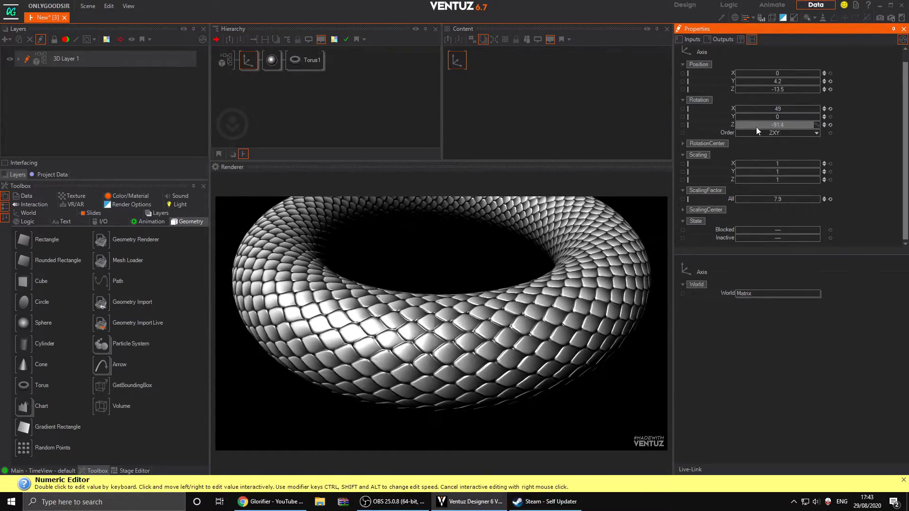
- Animate the Axis's Z rotation with Linear -360 (Rotate CW) and replace that animation with Linear 360 (Rotate CCW)
left_click(815, 124)
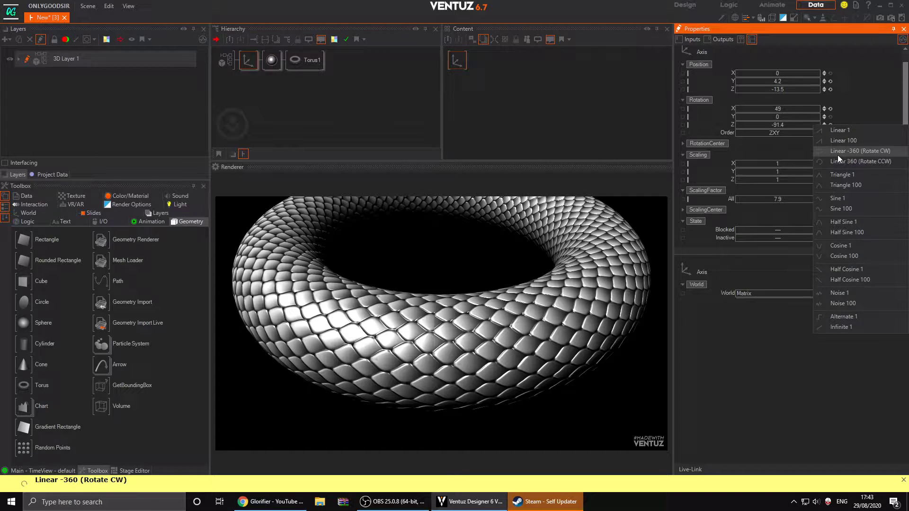
left_click(873, 152)
left_click(817, 124)
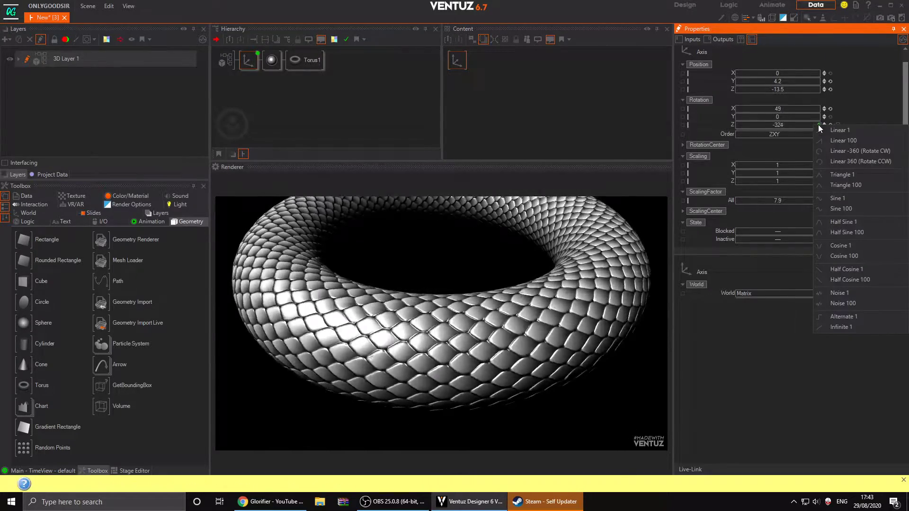
left_click(866, 162)
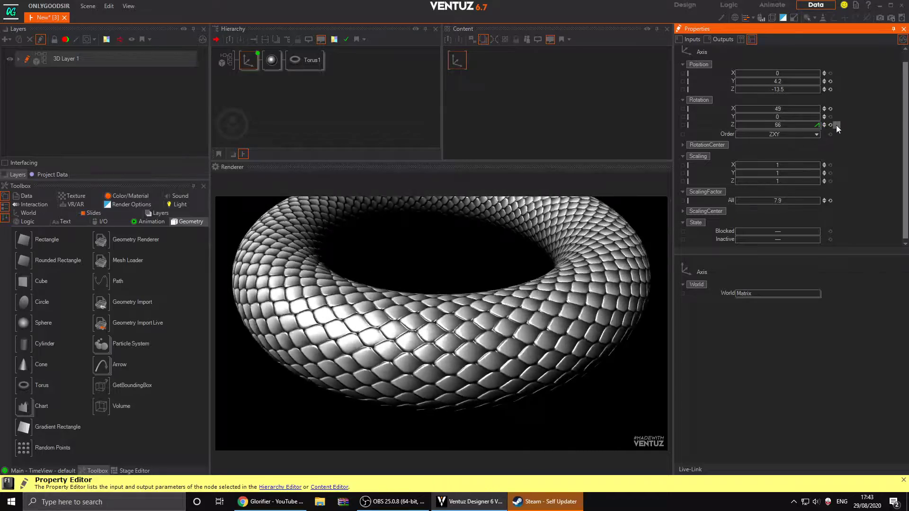
- Expose the Axis's Z-rotation animation as a separate mover node, place it beside the Axis, and set its duration to 350 s
left_click(837, 126)
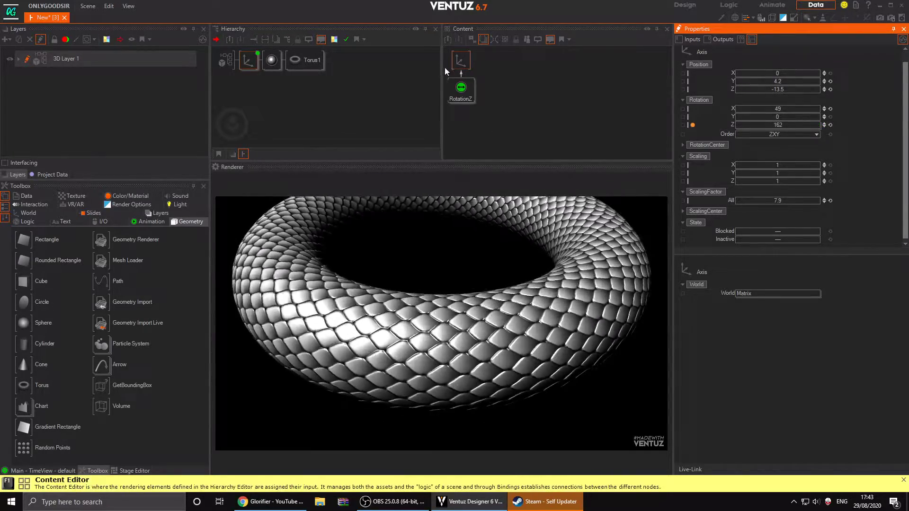
left_click_drag(462, 89, 540, 110)
mouse_move(777, 166)
left_mouse_down()
mouse_move(827, 175)
mouse_move(816, 164)
mouse_move(786, 164)
left_mouse_up()
double_click(785, 164)
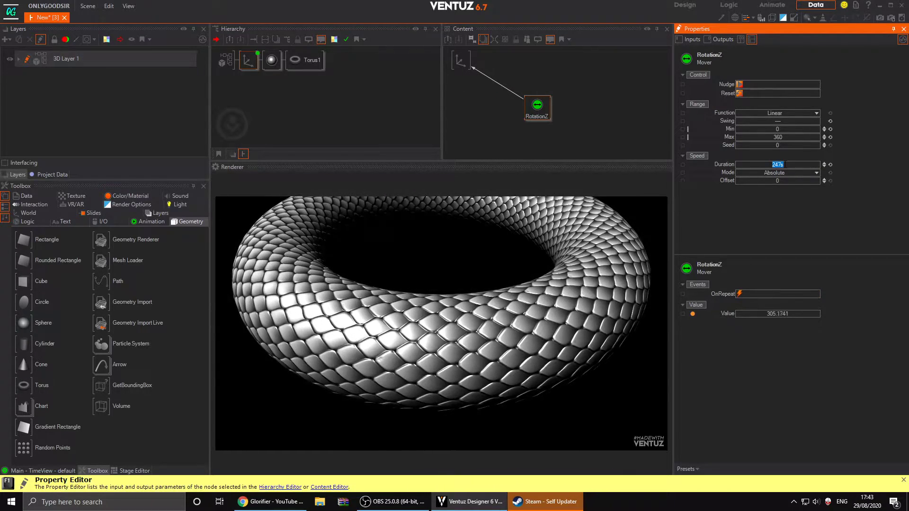
type("350s")
key("Return")
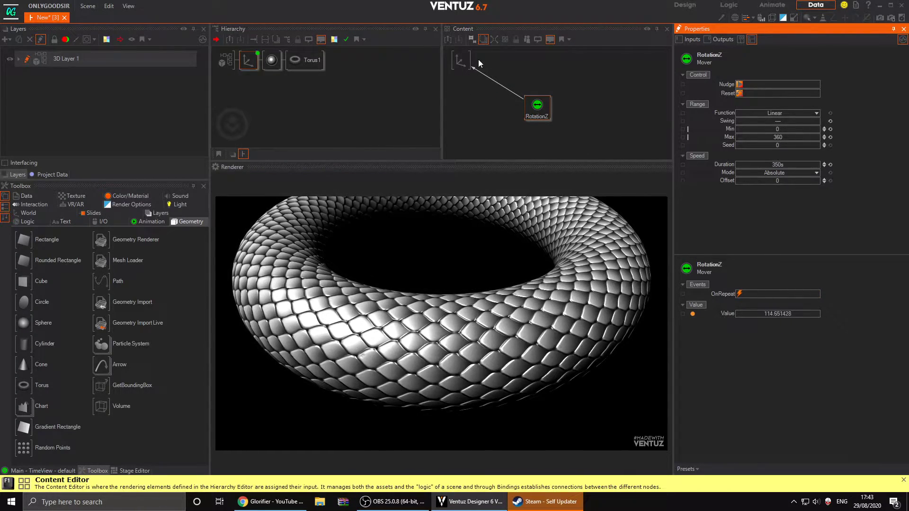
- Apply the Rotate CW preset to the RotationZ mover
left_click(539, 108)
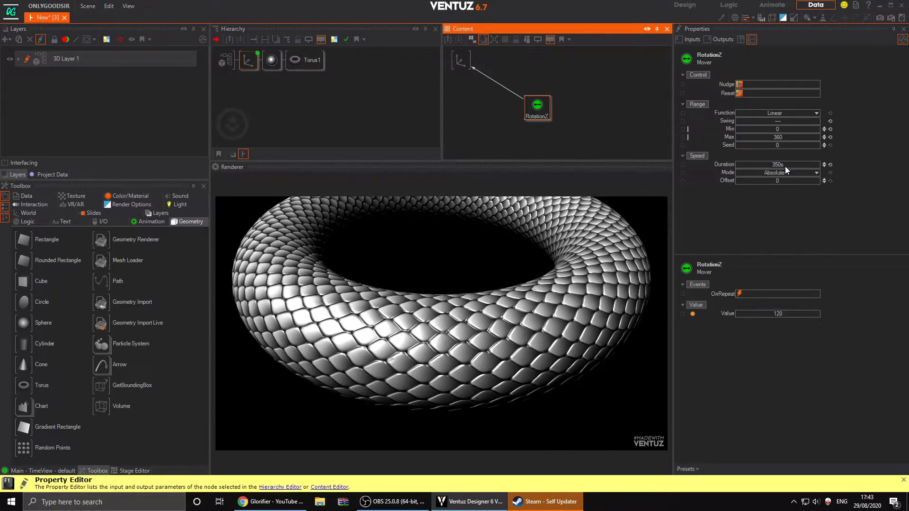
double_click(792, 130)
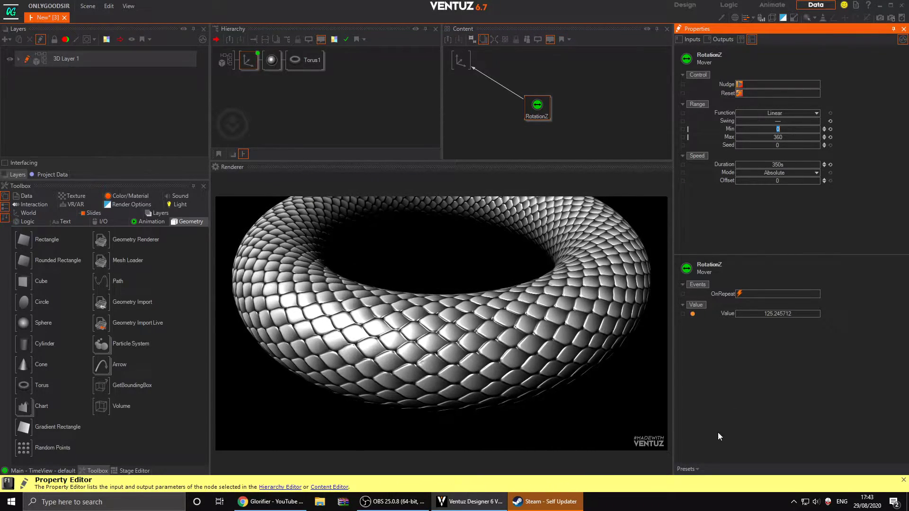
left_click(691, 466)
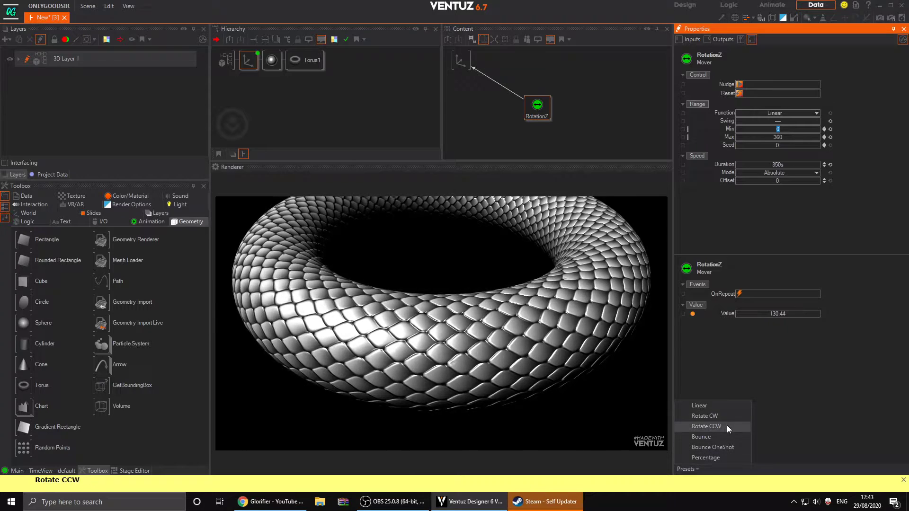
left_click(726, 416)
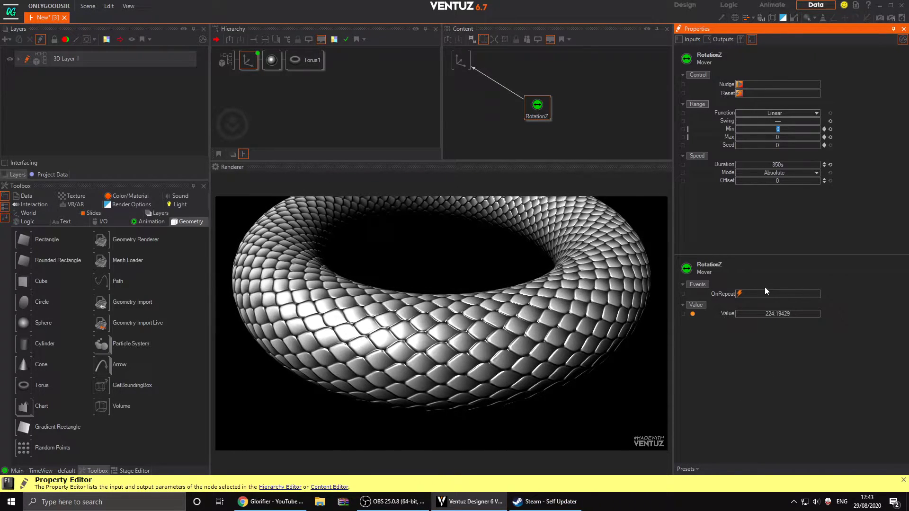
- Set the RotationZ mover's duration to 300 s and its range from Min 360 to Max 0, and move its node closer to the Axis
double_click(791, 164)
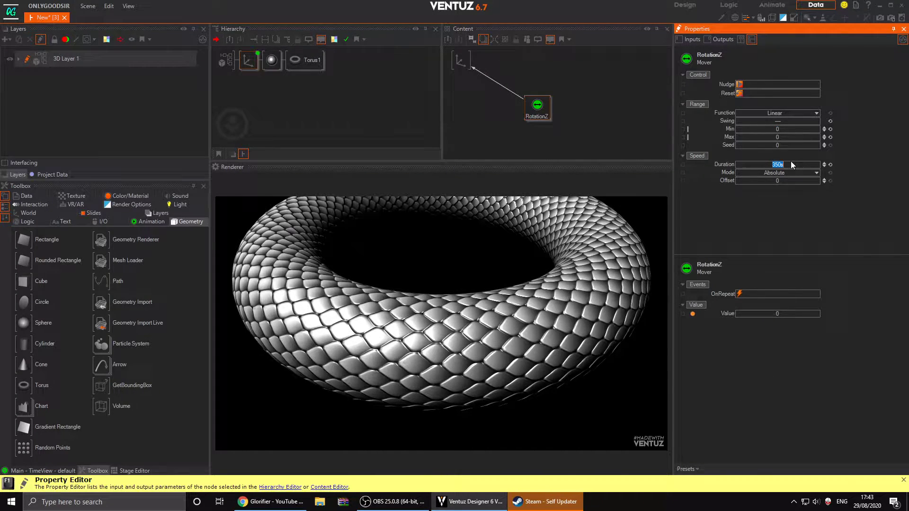
type("300")
key("Return")
left_click(726, 427)
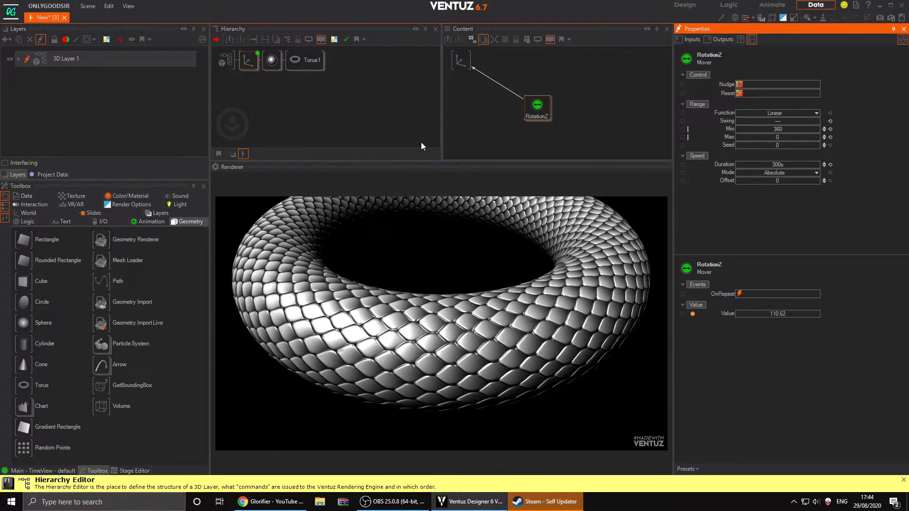
left_click_drag(537, 105, 529, 98)
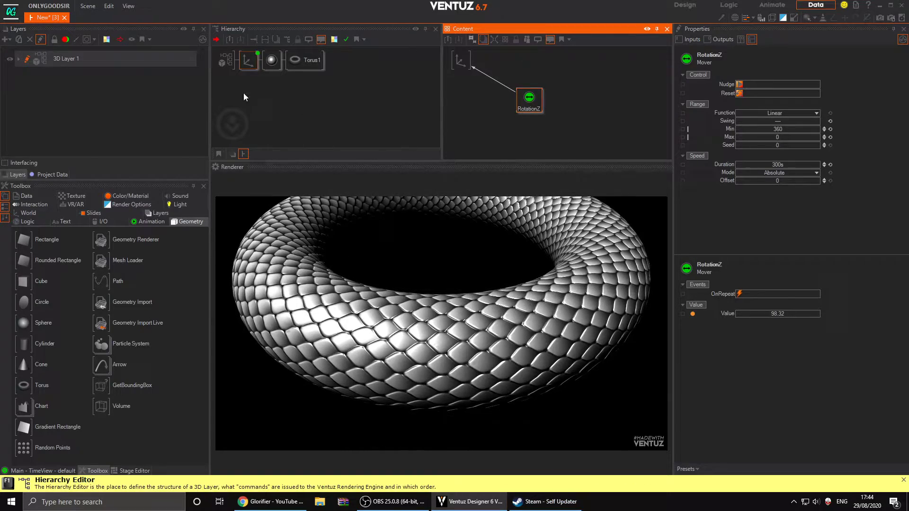
- Lower the torus by setting the Axis position to Y 2.6
left_click(248, 65)
mouse_move(782, 92)
left_mouse_down()
mouse_move(757, 91)
mouse_move(769, 91)
left_mouse_up()
- Set the snake-skin material's lighting model to Inherit
left_click(272, 64)
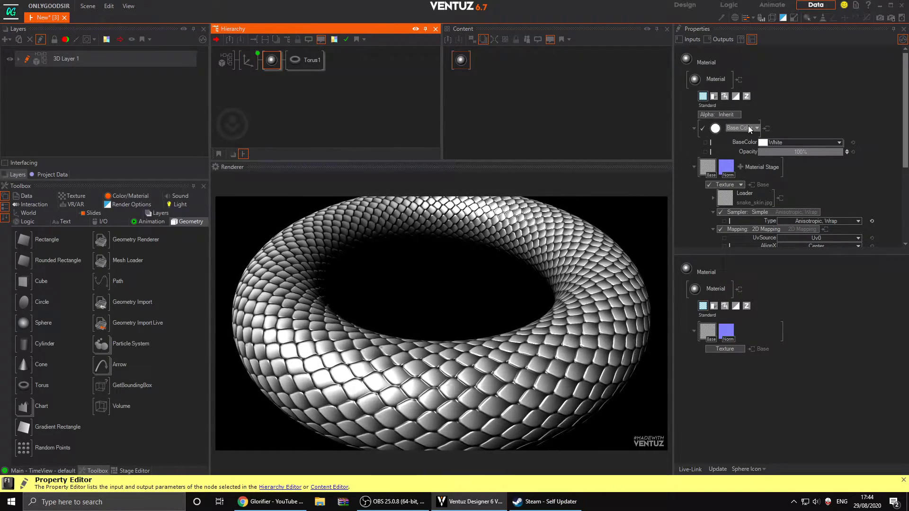
left_click(757, 128)
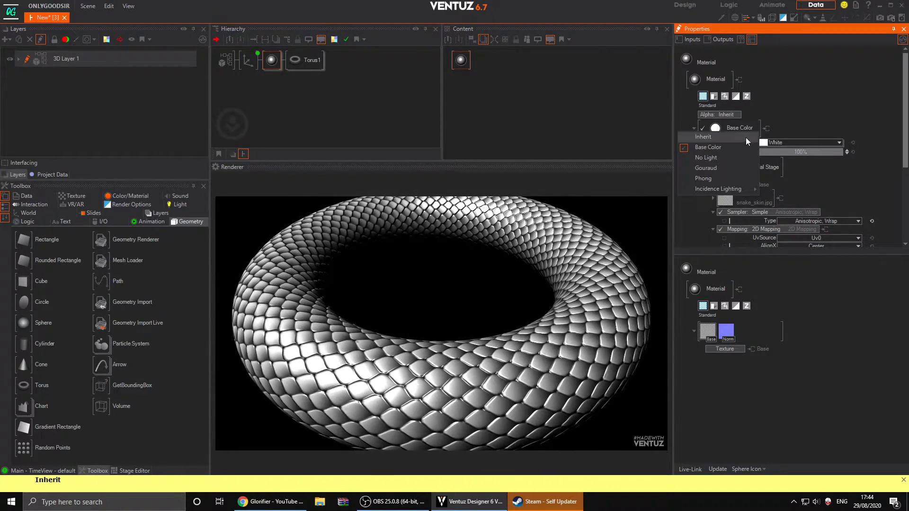
left_click(793, 119)
left_click(754, 129)
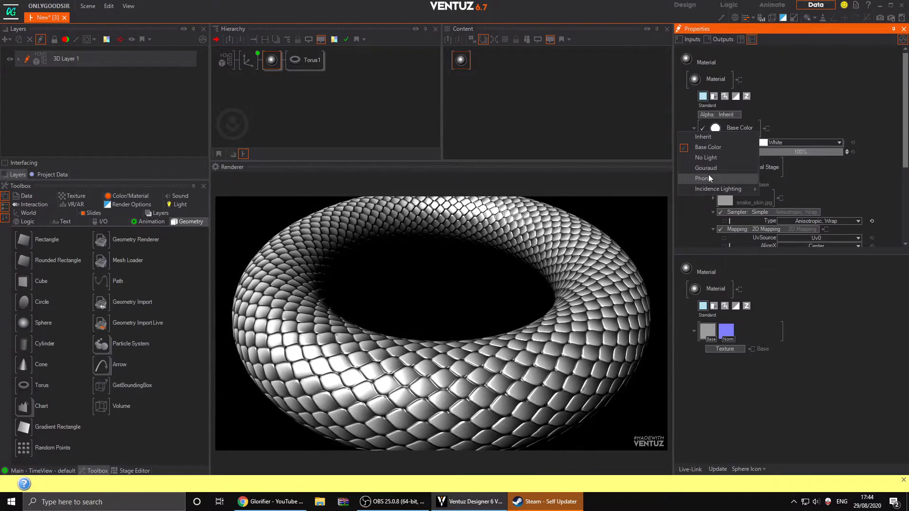
left_click(706, 139)
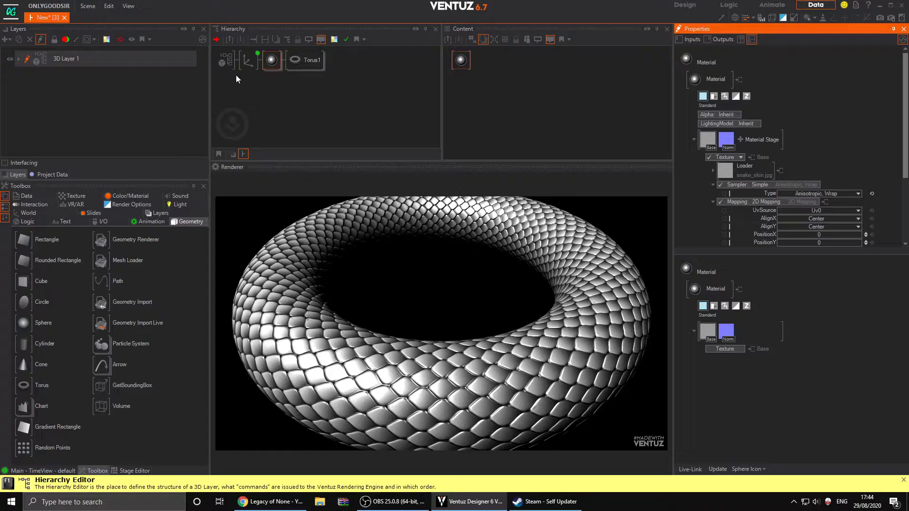
- Insert a Color node before the Axis in the layer's hierarchy
left_click(245, 101)
left_click(120, 195)
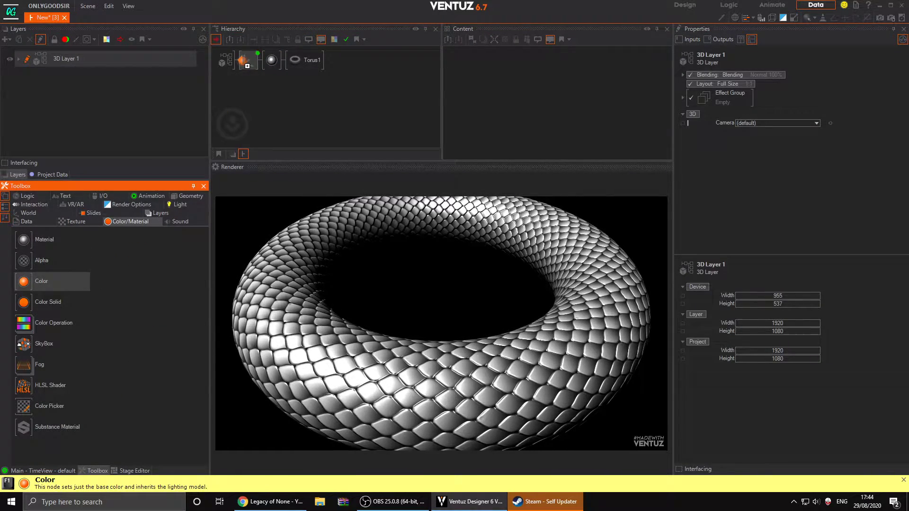
left_click_drag(242, 56, 247, 51)
- Reset the Axis position to 0, rotate it to X 52 and Y -61, and set its overall scaling factor to 12
left_click(266, 64)
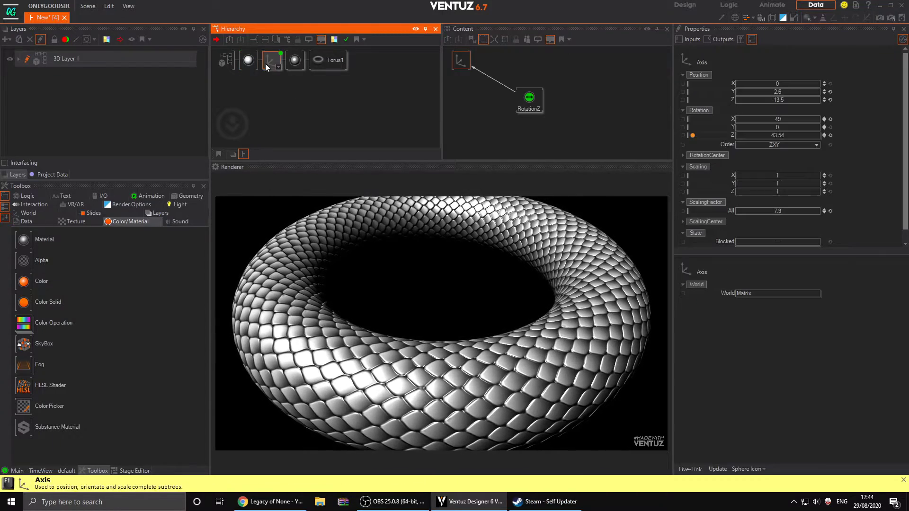
left_click(829, 120)
left_click(829, 100)
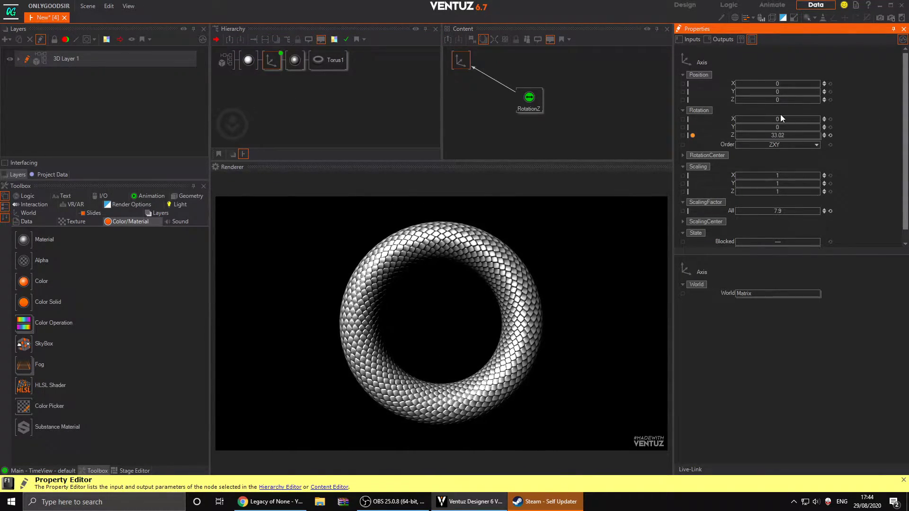
left_click_drag(780, 115, 799, 122)
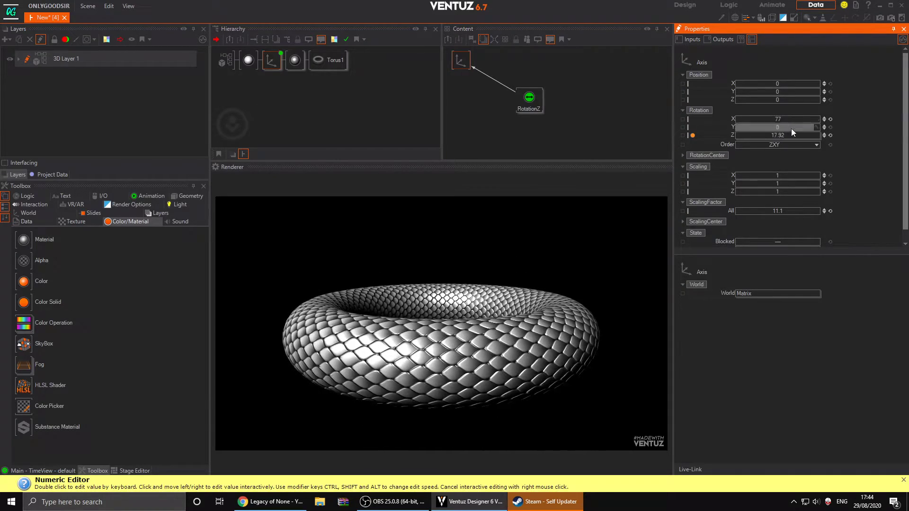
left_click_drag(773, 120, 783, 128)
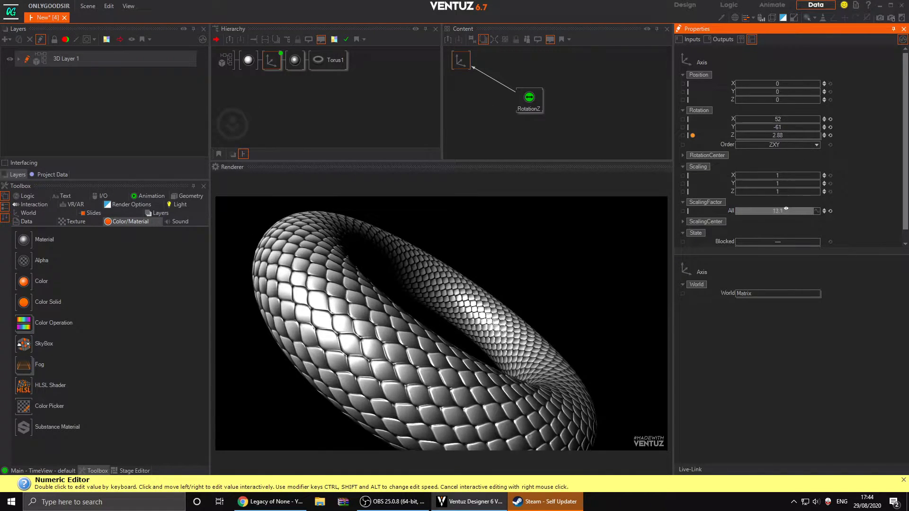
- Duplicate the Axis branch with its torus, placing the copy at X 9.3, Y -1.4, Z 0.6 with an X rotation of 112
left_click(278, 64)
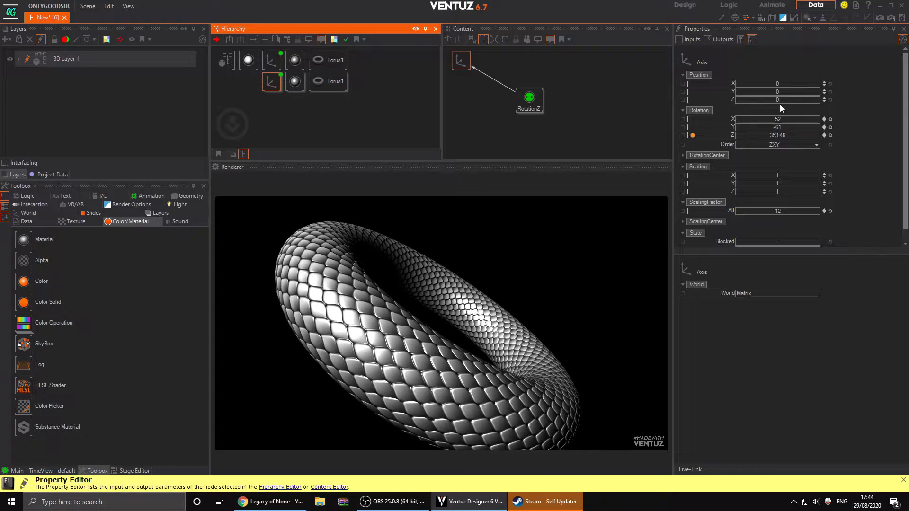
left_click_drag(780, 119, 812, 99)
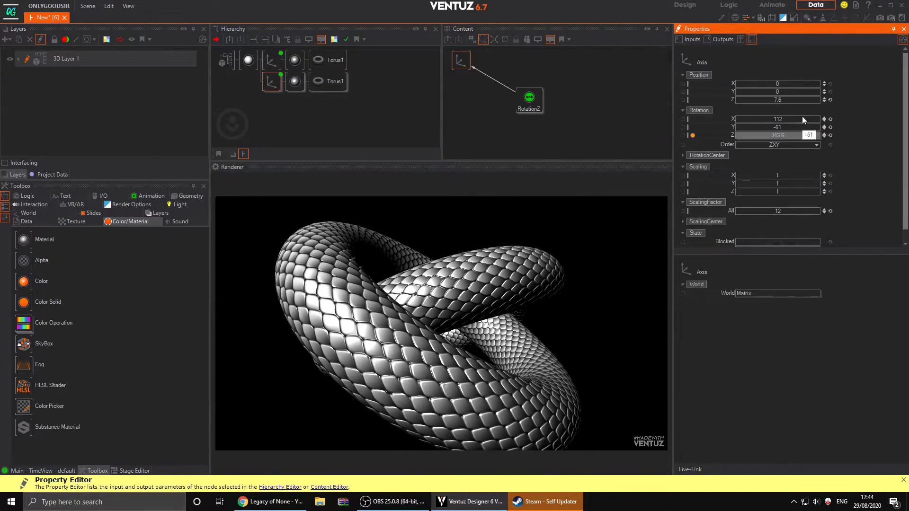
left_click_drag(811, 86, 808, 86)
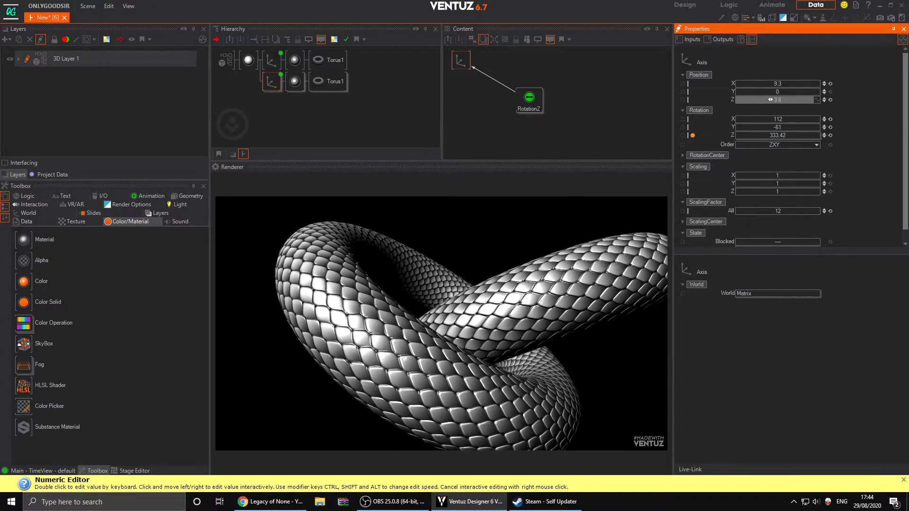
left_click_drag(762, 100, 776, 90)
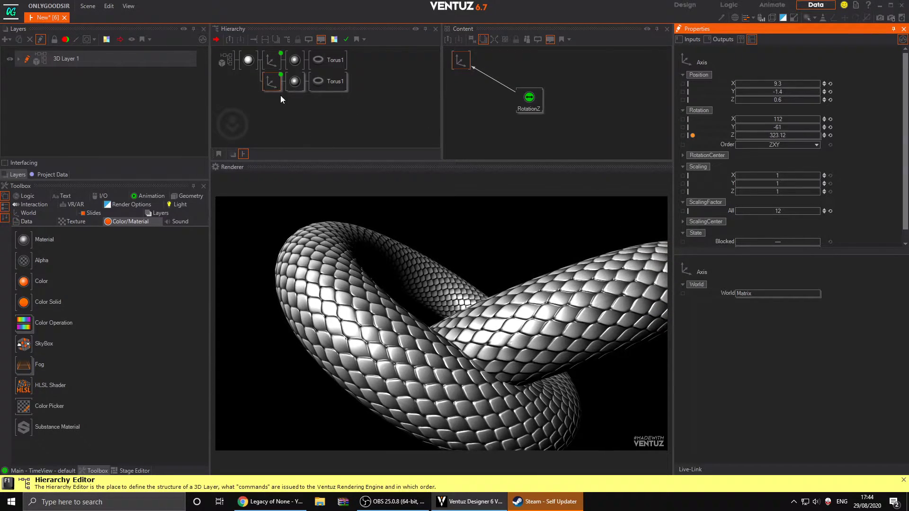
- Duplicate the second torus branch and place the copy at X -4.5, Y 0.9, Z -8.2 with an X rotation of 389
left_click(268, 83)
left_click(272, 103)
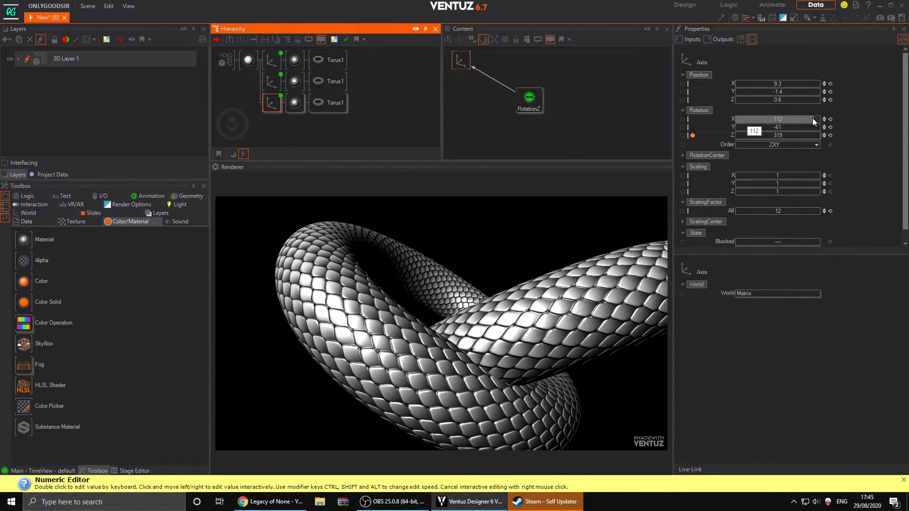
left_click_drag(783, 120, 813, 119)
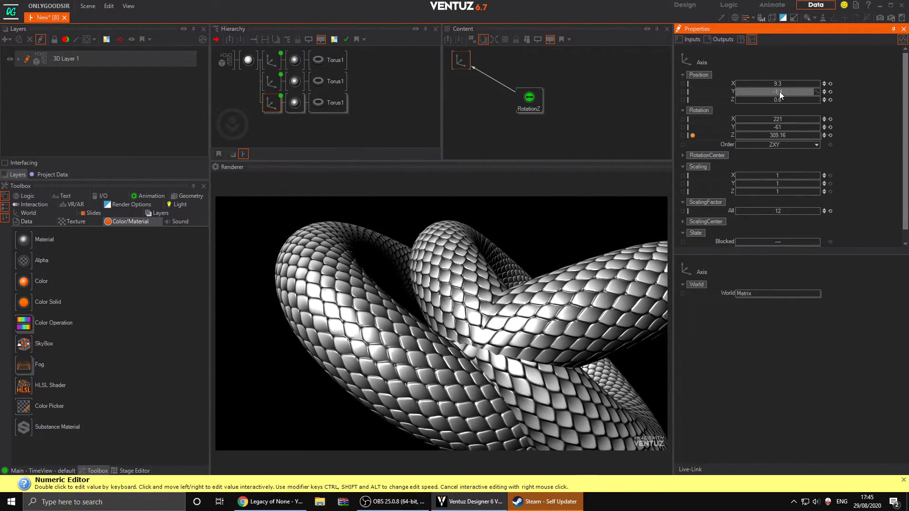
left_click_drag(781, 93, 775, 92)
left_click_drag(776, 99, 812, 118)
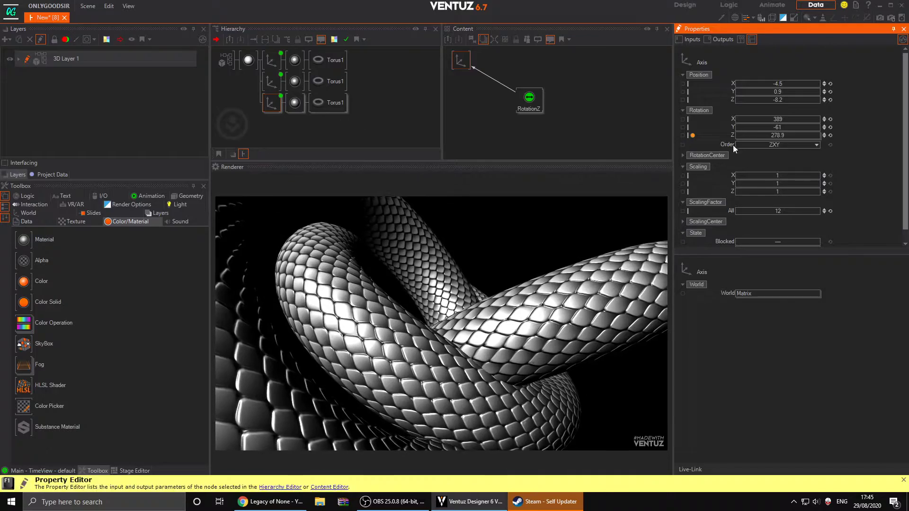
- Duplicate the third torus branch, placing the copy at X 4.8, Y 3.7, Z 5.6 with X rotation 346 and overall scaling 11.27
left_click(272, 111)
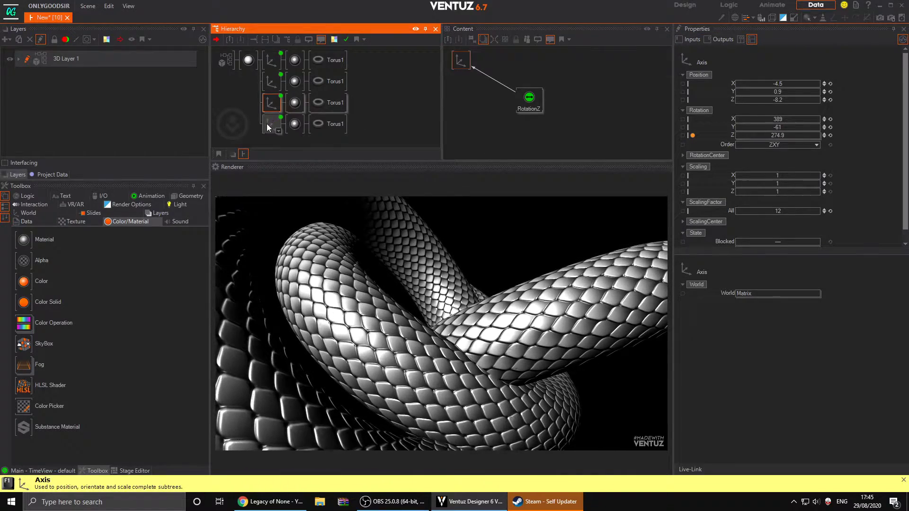
left_click_drag(778, 85, 817, 84)
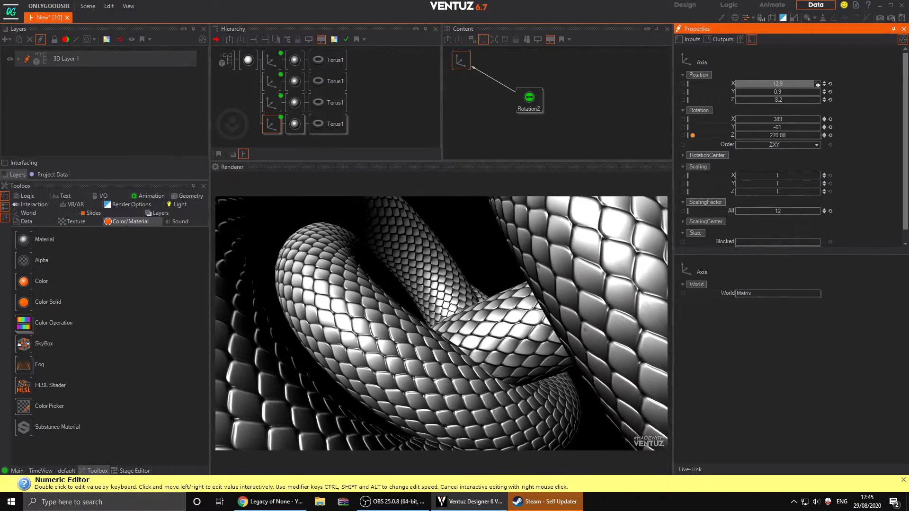
left_click_drag(776, 211, 819, 210)
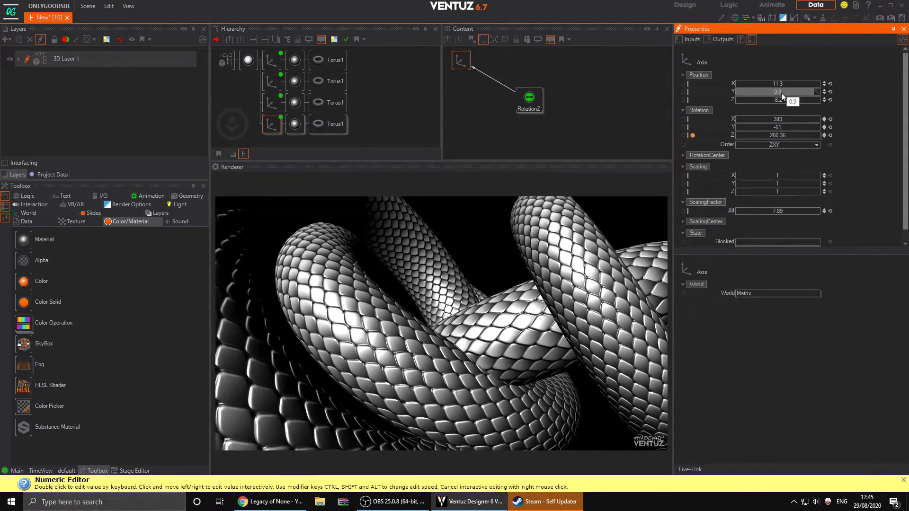
left_click_drag(776, 119, 802, 123)
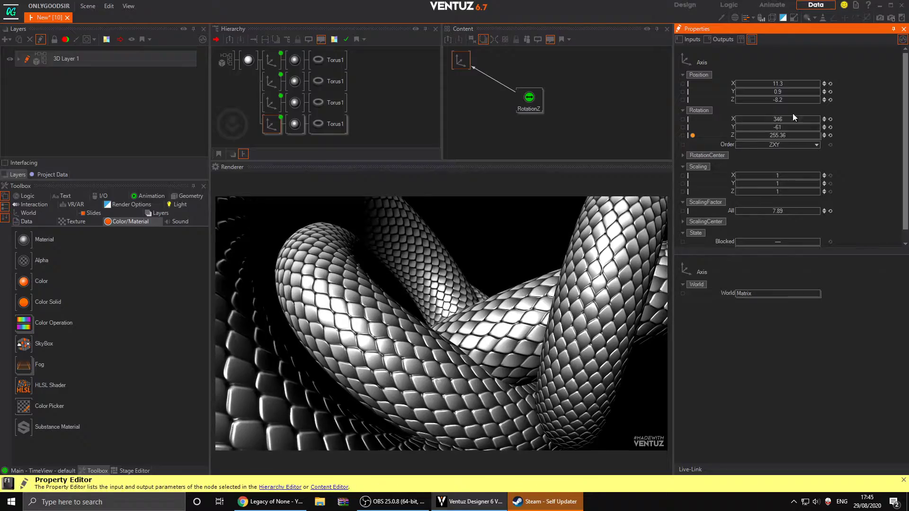
left_click_drag(795, 84, 765, 100)
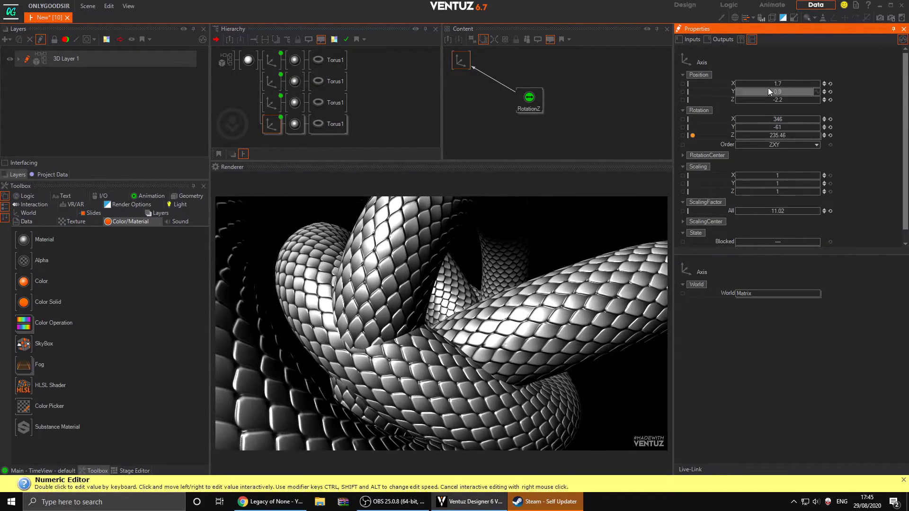
left_click_drag(770, 85, 786, 83)
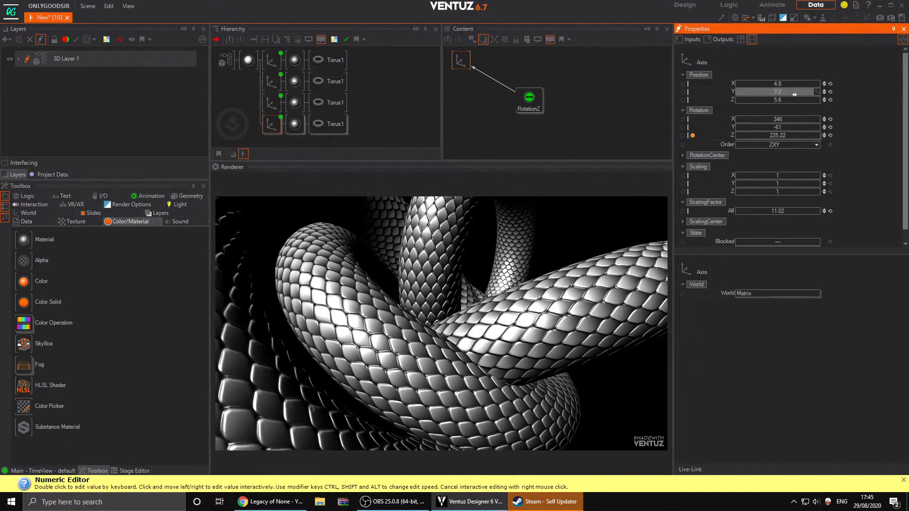
left_click_drag(785, 95, 786, 95)
left_click_drag(779, 210, 790, 210)
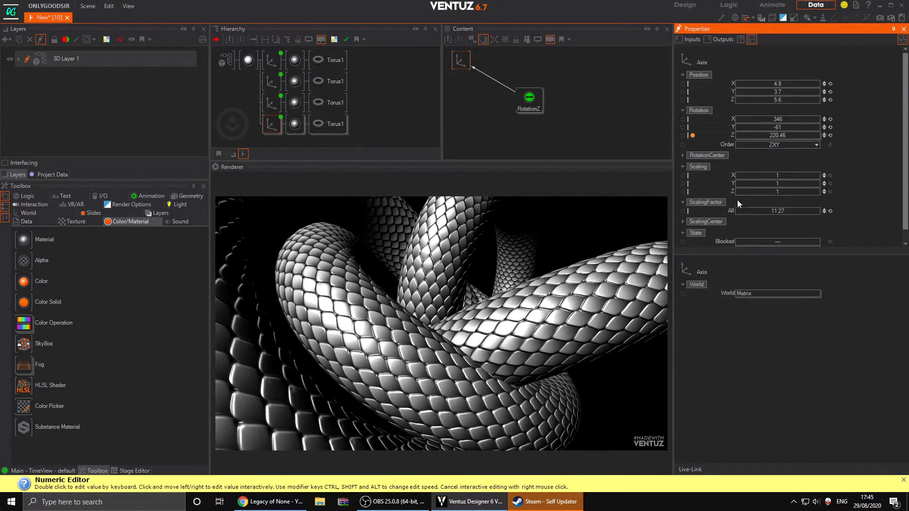
- Thicken the fourth torus to a tube size of 0.434 and set its material's base texture ScalingFactorAll to 1
left_click(329, 131)
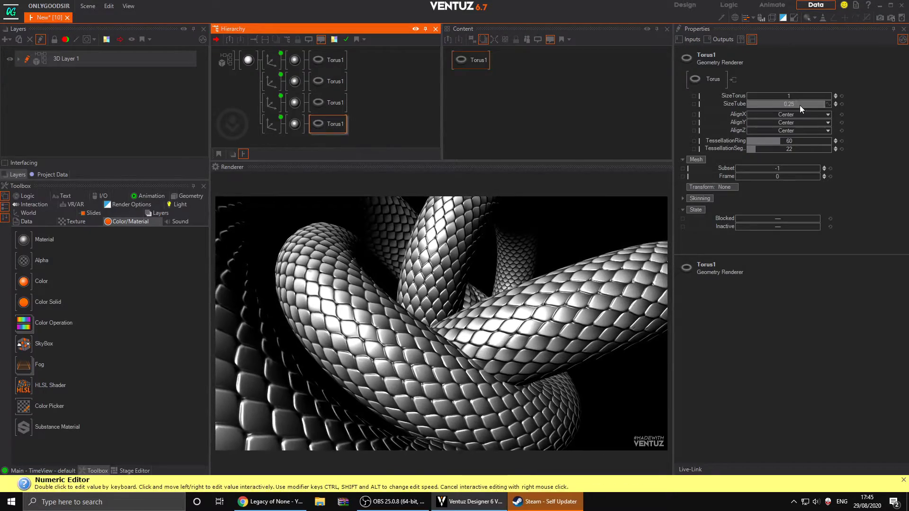
left_click_drag(792, 107, 831, 106)
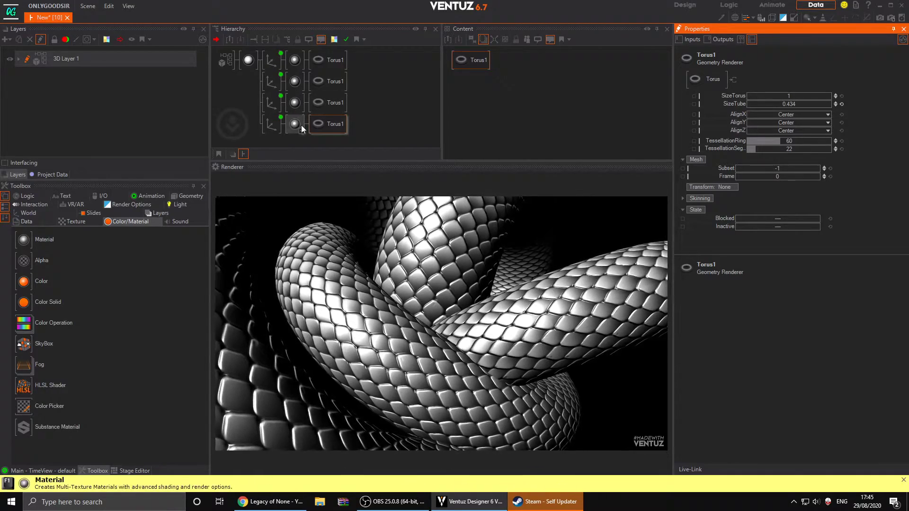
left_click(295, 124)
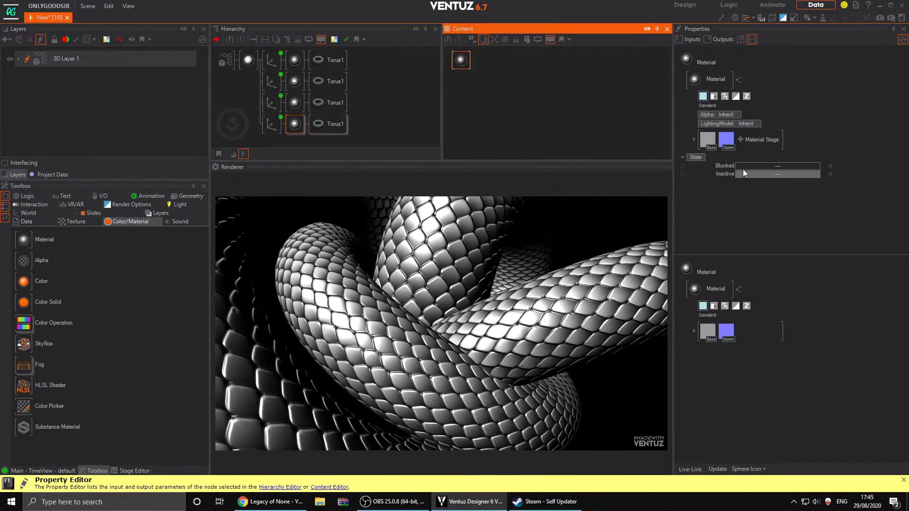
left_click(709, 146)
scroll(835, 223, "down", 3)
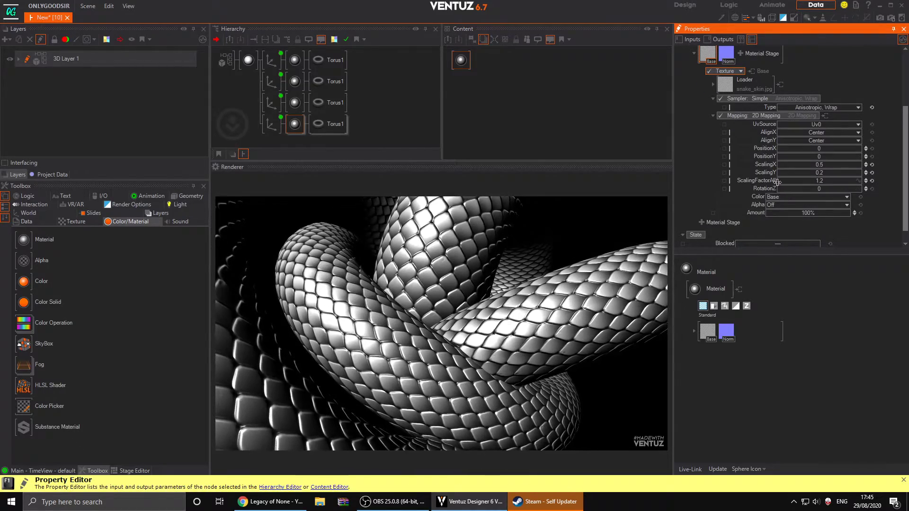
double_click(827, 181)
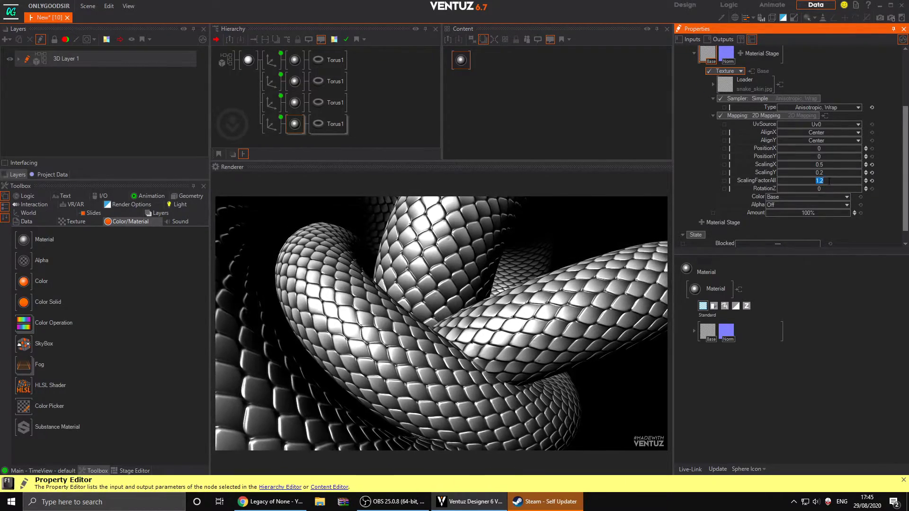
type("1")
key("Return")
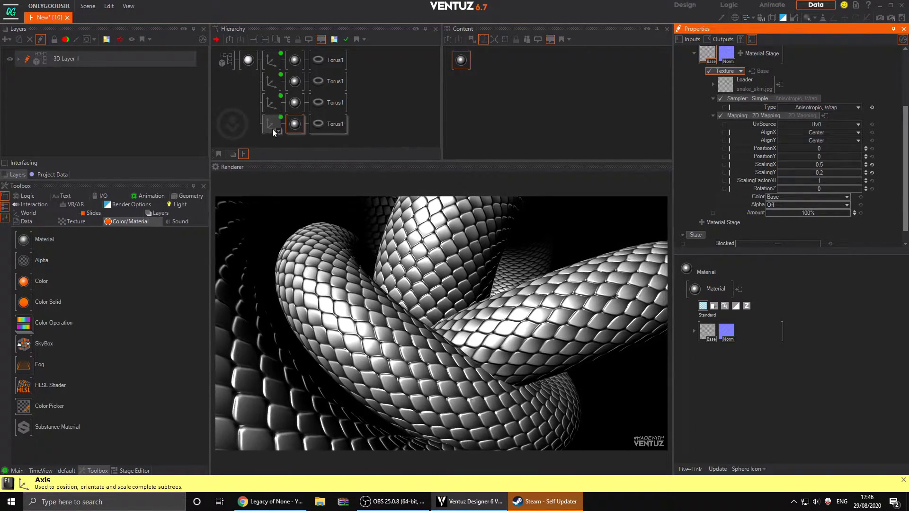
- Duplicate the fourth torus branch, placing the copy at X 14.3, Y -3.1, Z -8.3 with X rotation 379 and Y rotation -79
left_click(271, 126)
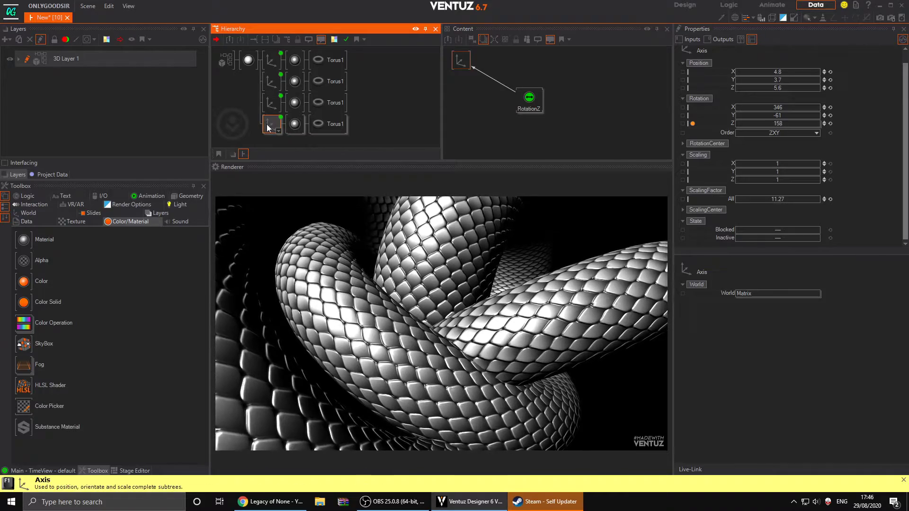
key("ctrl+c")
key("ctrl+v")
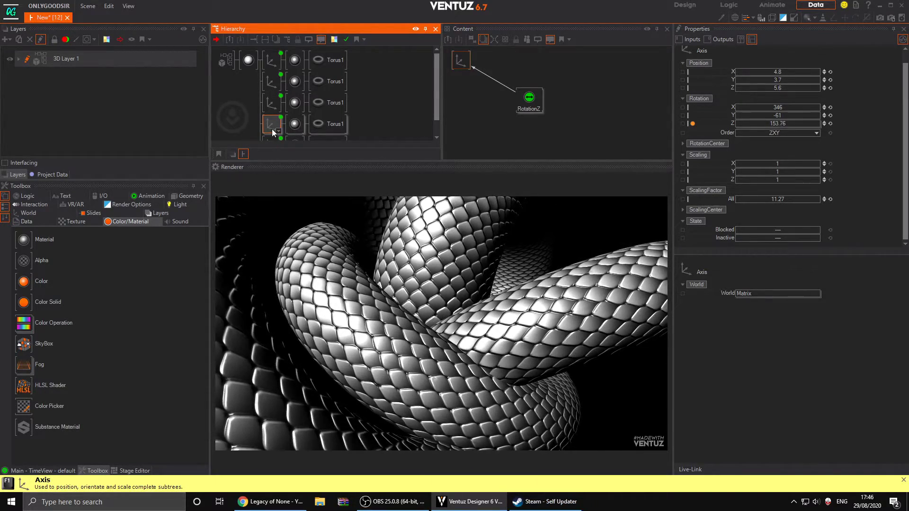
mouse_move(778, 73)
left_mouse_down()
mouse_move(819, 76)
mouse_move(761, 88)
mouse_move(761, 73)
left_mouse_up()
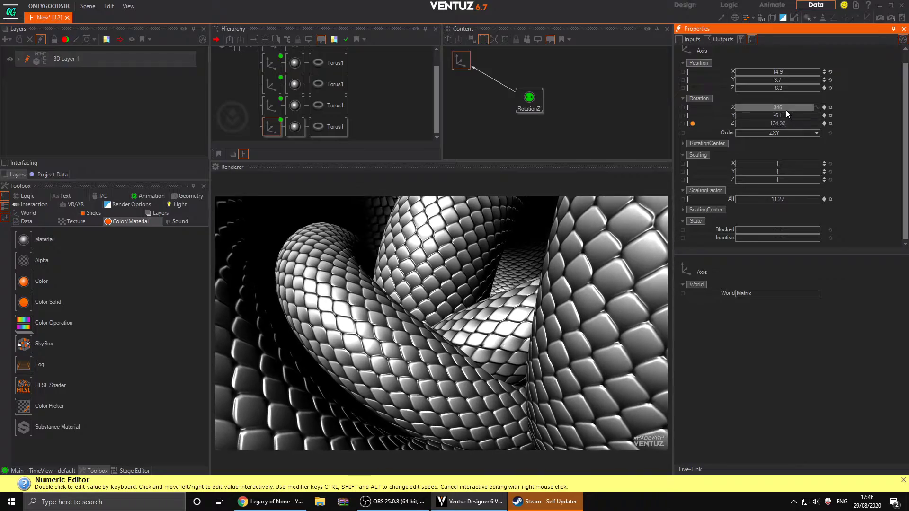
left_click_drag(786, 110, 797, 108)
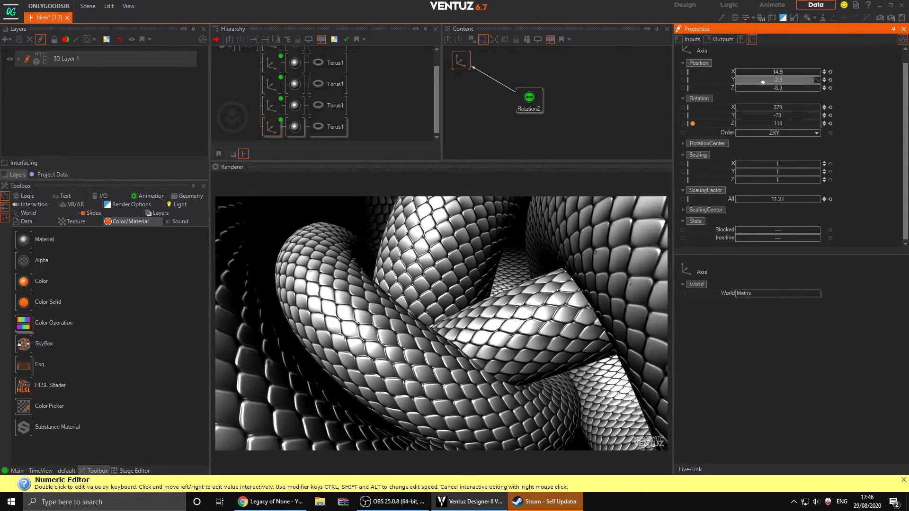
left_click_drag(778, 71, 774, 72)
- Make the fifth torus's tube thinner and set its material's base texture ScalingFactorAll to 1.4
left_click(315, 128)
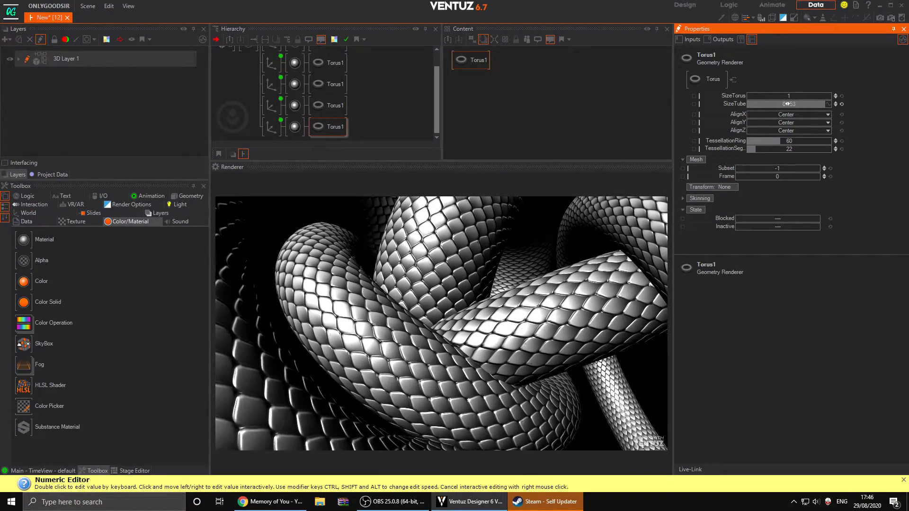
left_click(297, 126)
left_click(706, 142)
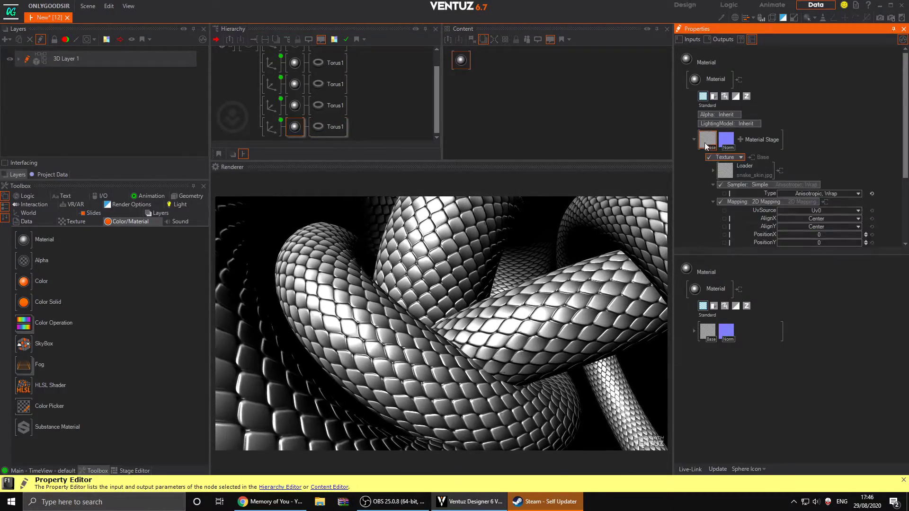
scroll(826, 127, "down", 3)
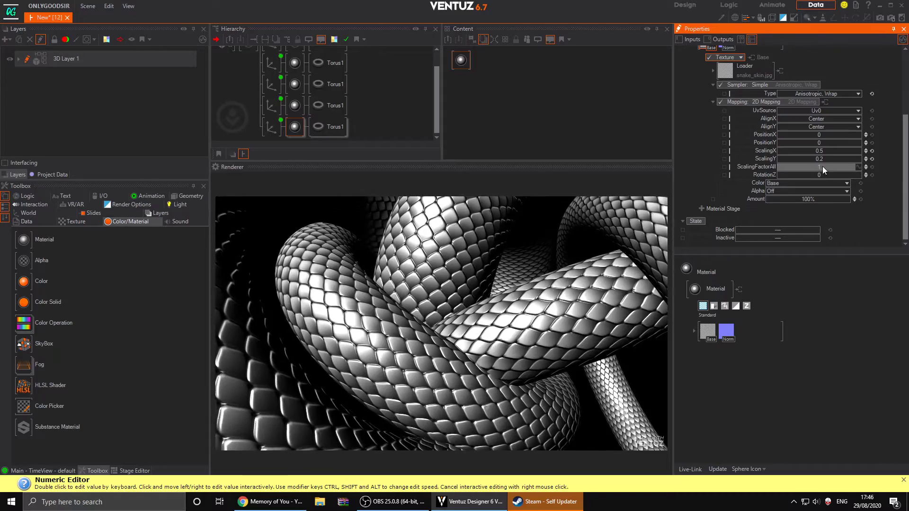
double_click(822, 166)
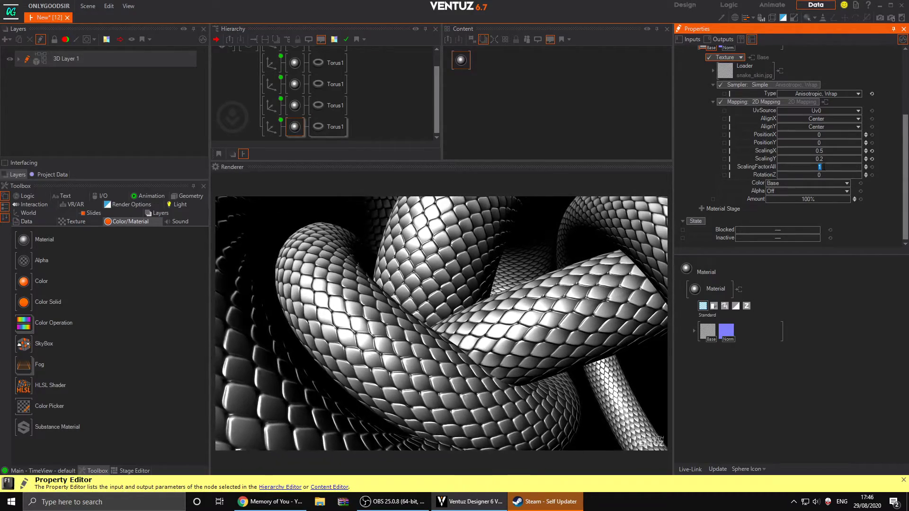
type(".2")
key("Return")
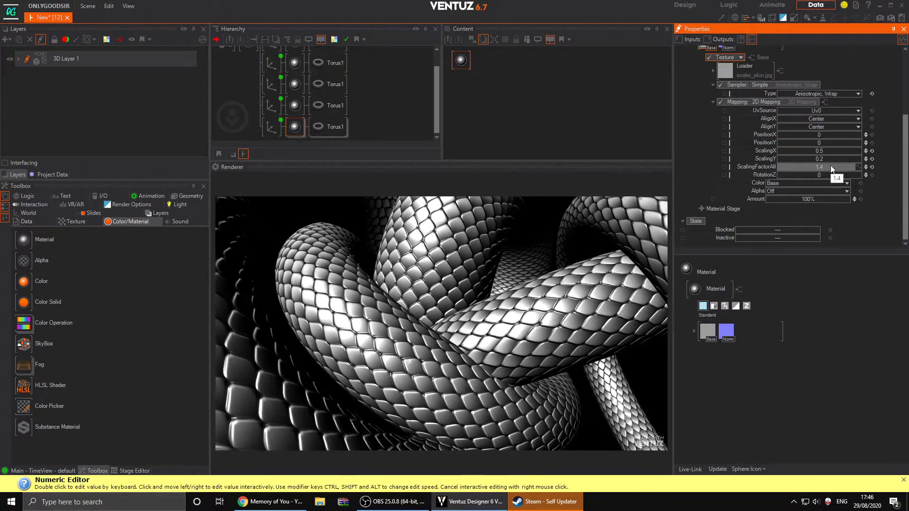
- Duplicate the fifth torus branch and place the copy at X 15.4, Y -11.1, Z 4.5 with an X rotation of 332
left_click(271, 128)
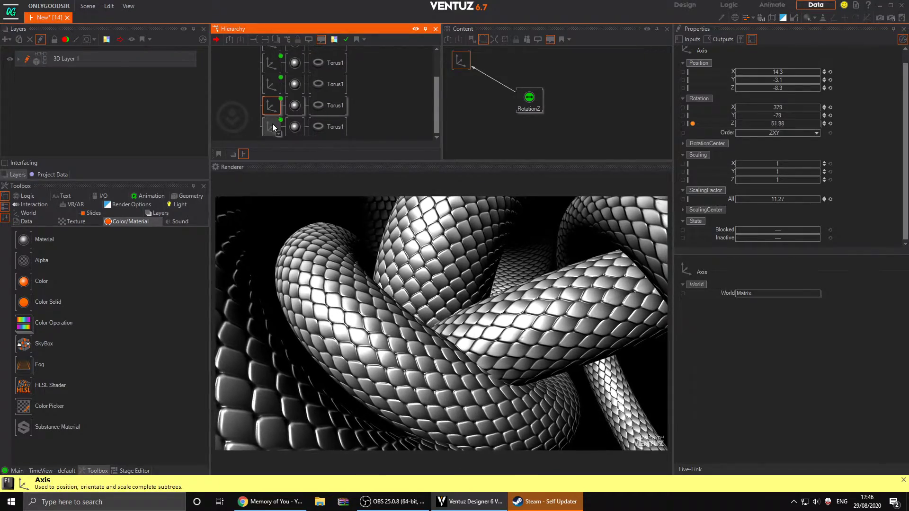
left_click_drag(785, 106, 780, 72)
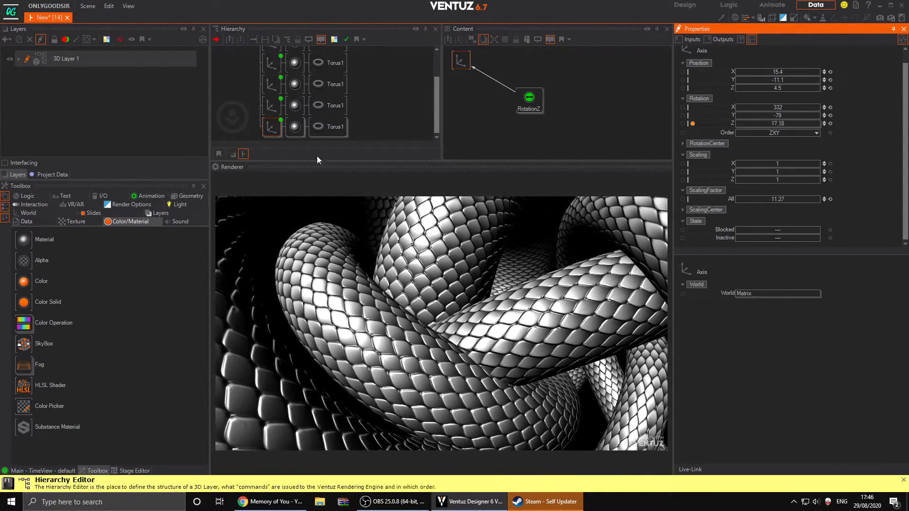
- Set the sixth torus's base texture ScalingFactorAll to 1 and thicken its tube size to 0.306
left_click(294, 127)
left_click(707, 139)
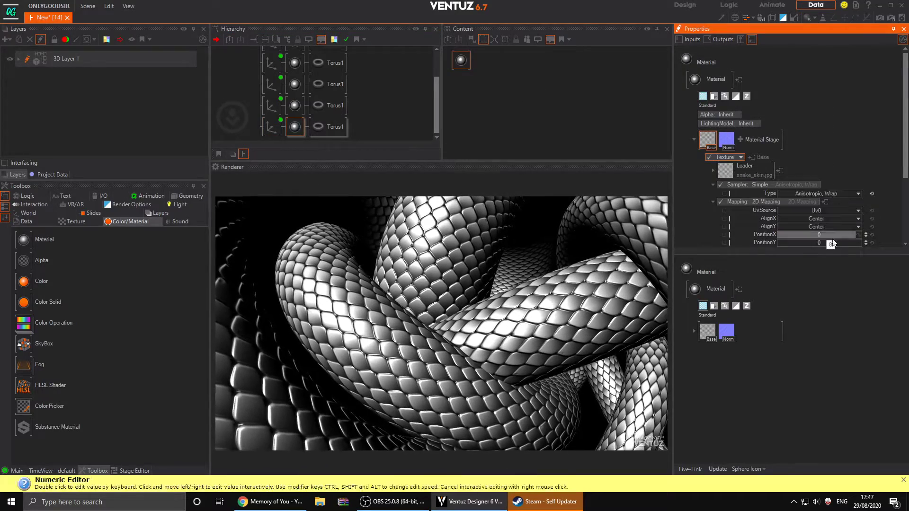
scroll(821, 214, "down", 3)
double_click(825, 198)
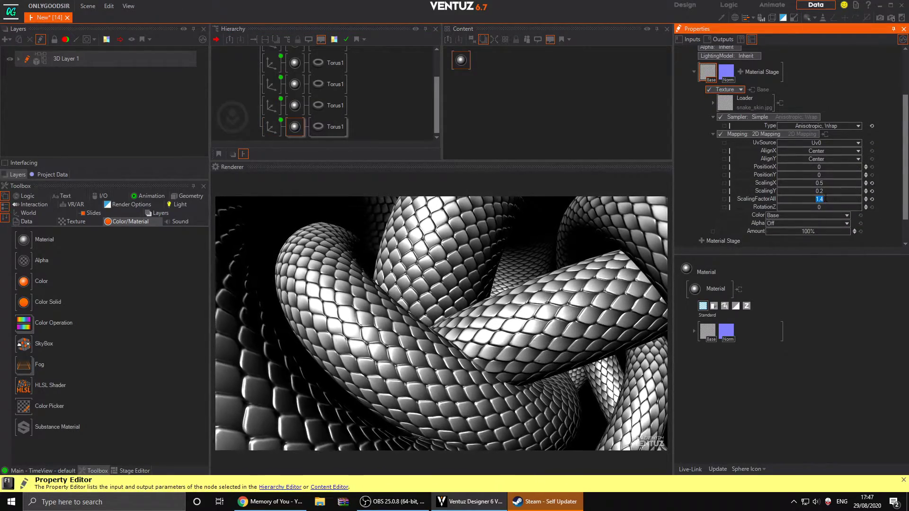
type("1")
key("Return")
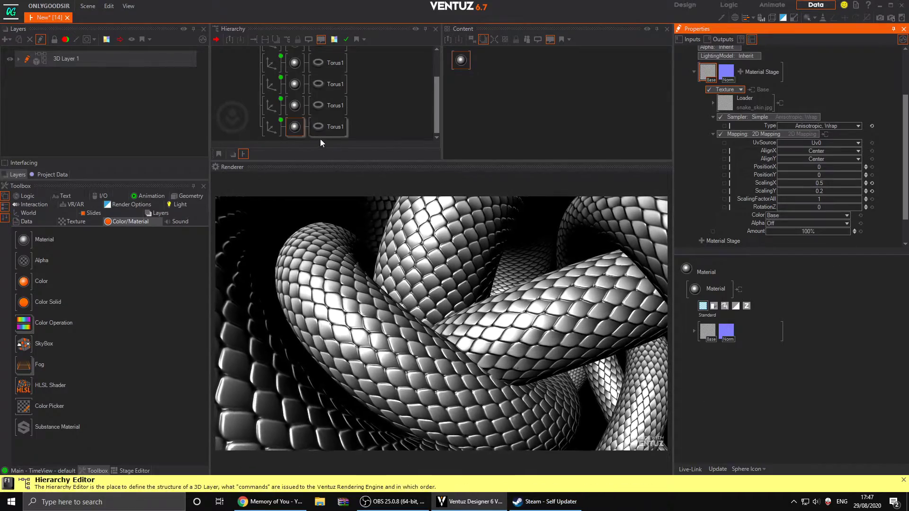
left_click(323, 131)
left_click_drag(799, 104, 828, 104)
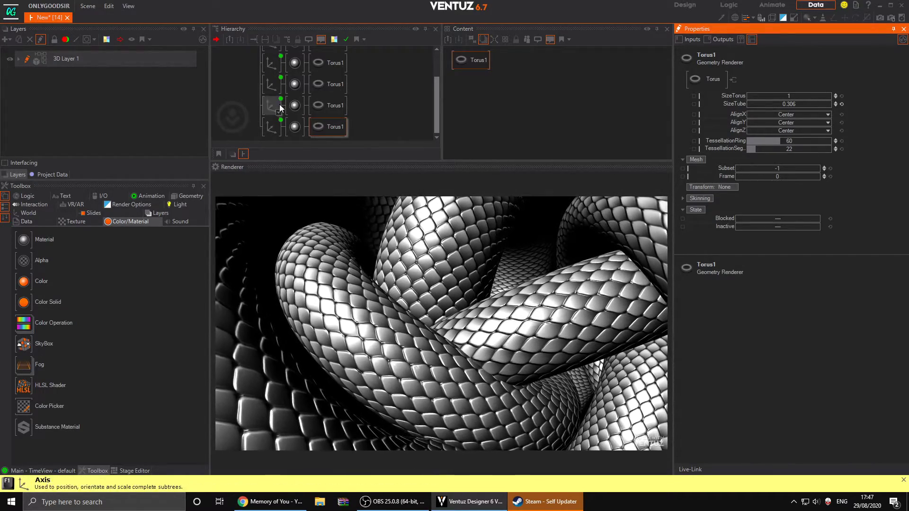
- Change the base color of the material above all torus branches to dark grey 73, 73, 73
scroll(278, 116, "up", 3)
left_click(274, 60)
left_click(763, 142)
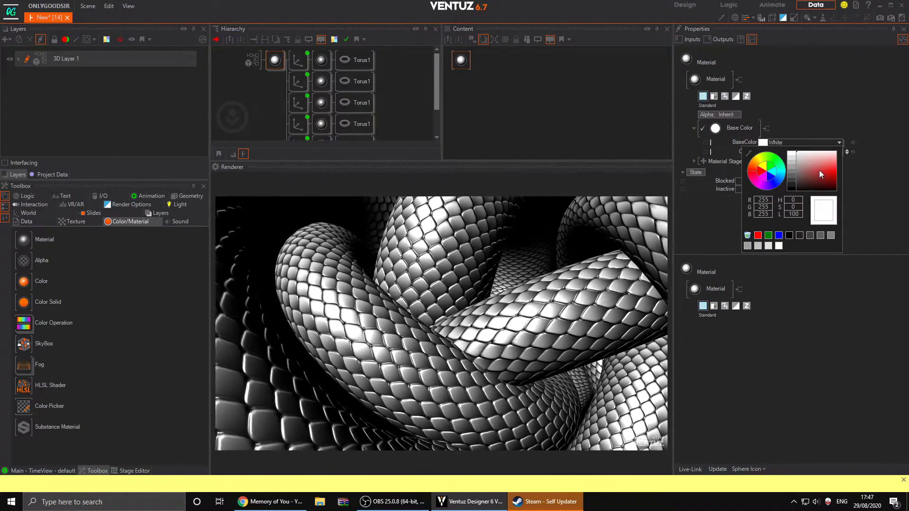
left_click_drag(812, 169, 794, 195)
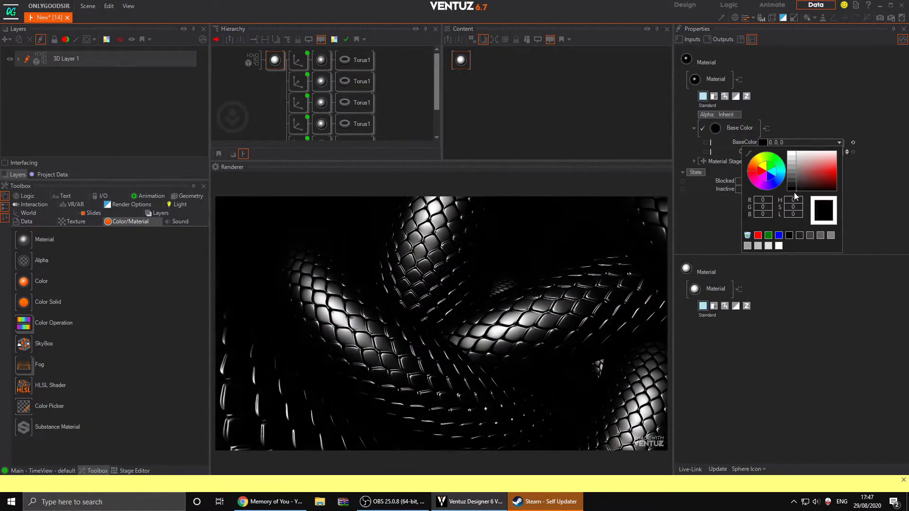
left_click(796, 179)
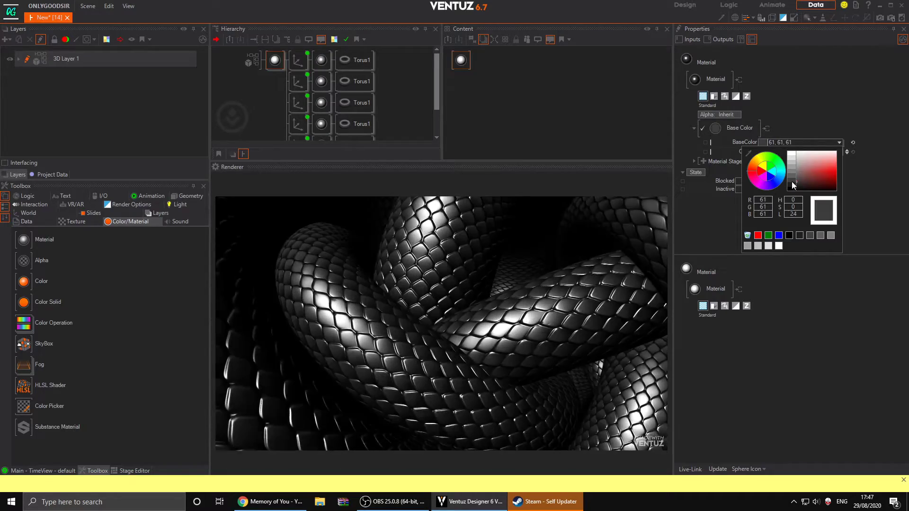
left_click(781, 178)
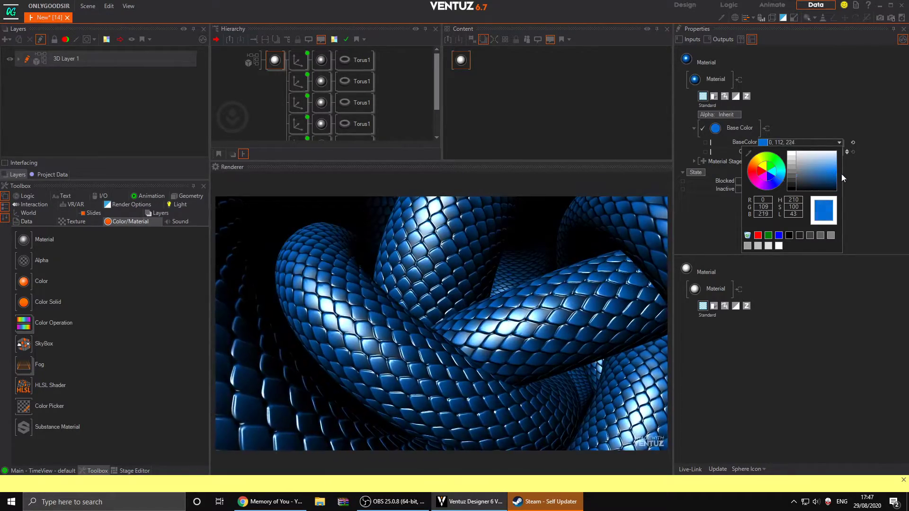
mouse_move(781, 178)
left_mouse_down()
mouse_move(777, 159)
mouse_move(839, 174)
mouse_move(794, 180)
left_mouse_up()
left_click(835, 92)
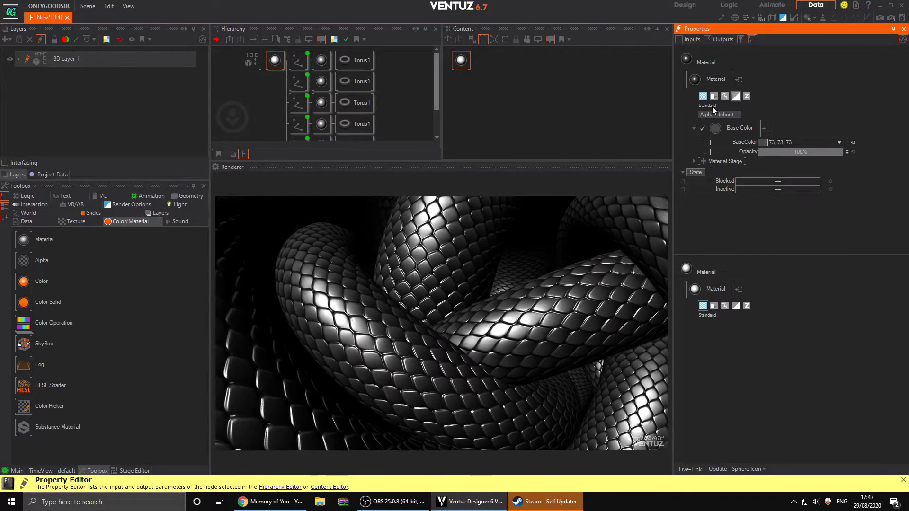
- Switch the shared material's lighting model to Phong and raise its sharpness to 64
left_click(744, 128)
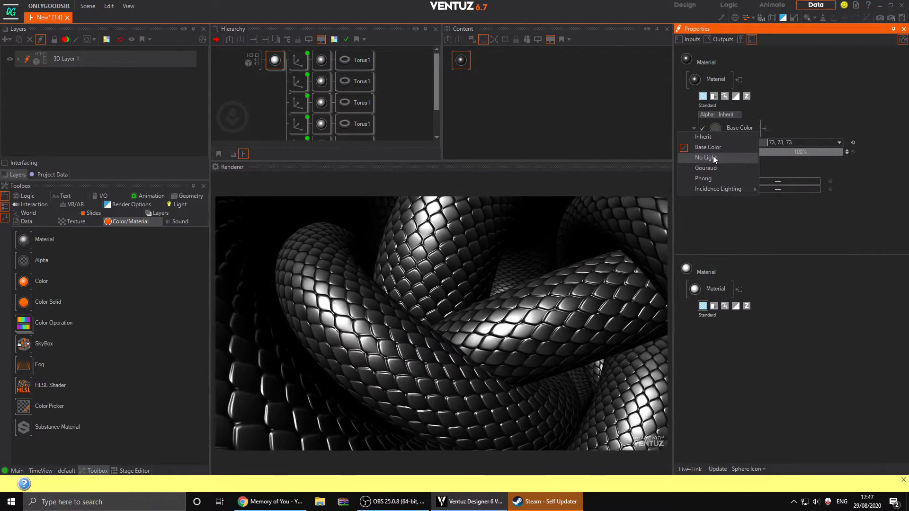
left_click(712, 174)
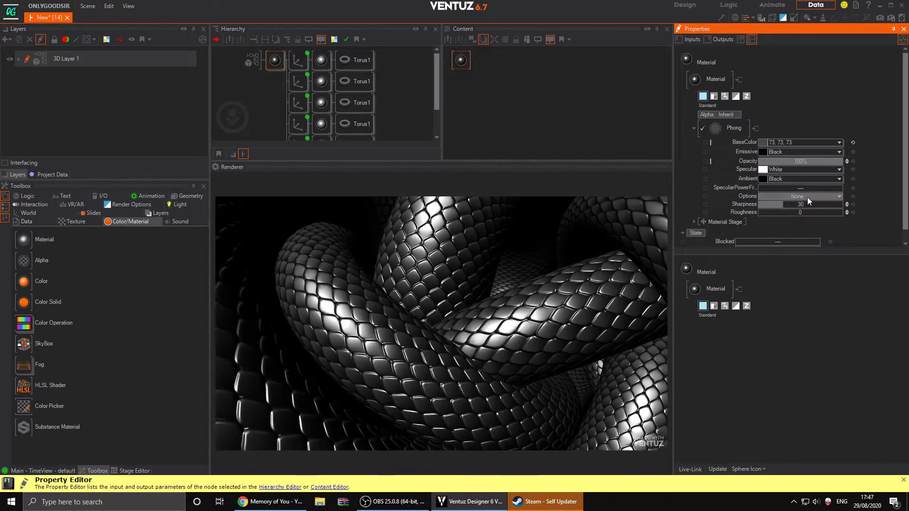
left_click_drag(788, 207, 785, 205)
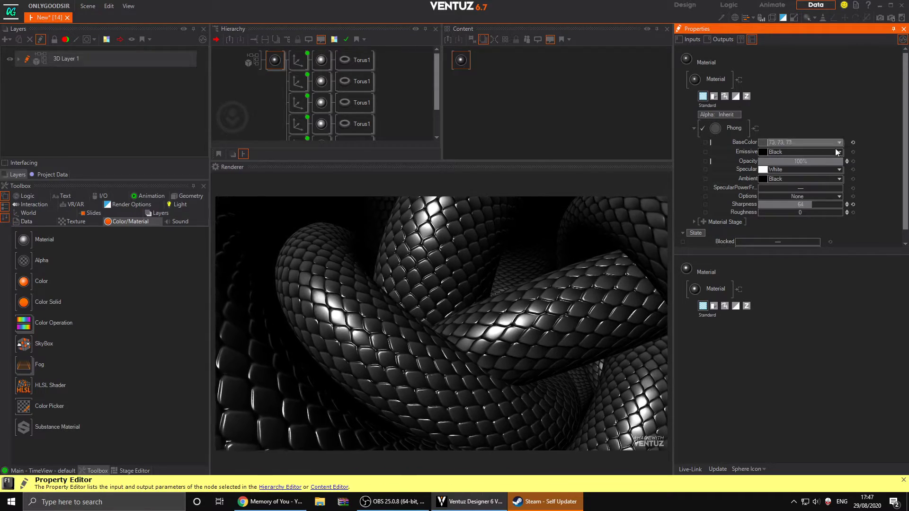
- Set the Phong specular color to muted teal 68, 148, 160 and lower the sharpness to 15
left_click(839, 170)
left_click(820, 204)
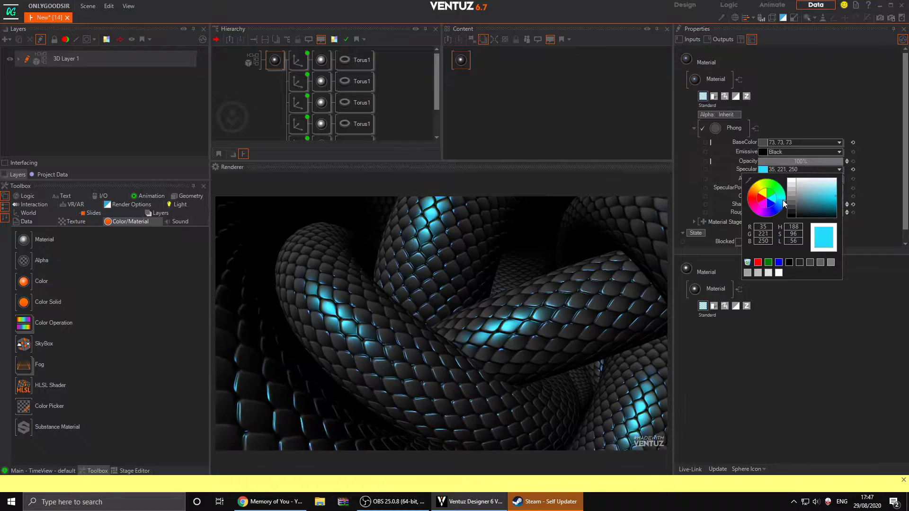
left_click(870, 159)
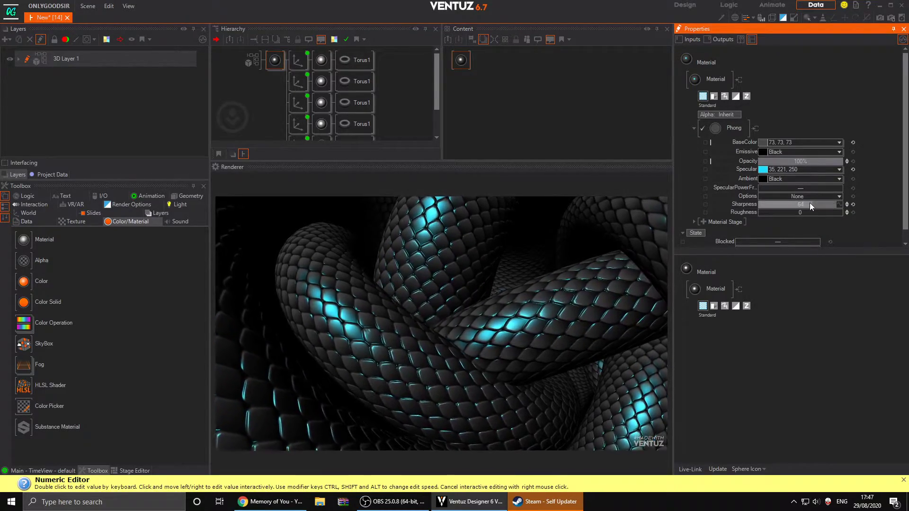
left_click_drag(809, 204, 794, 205)
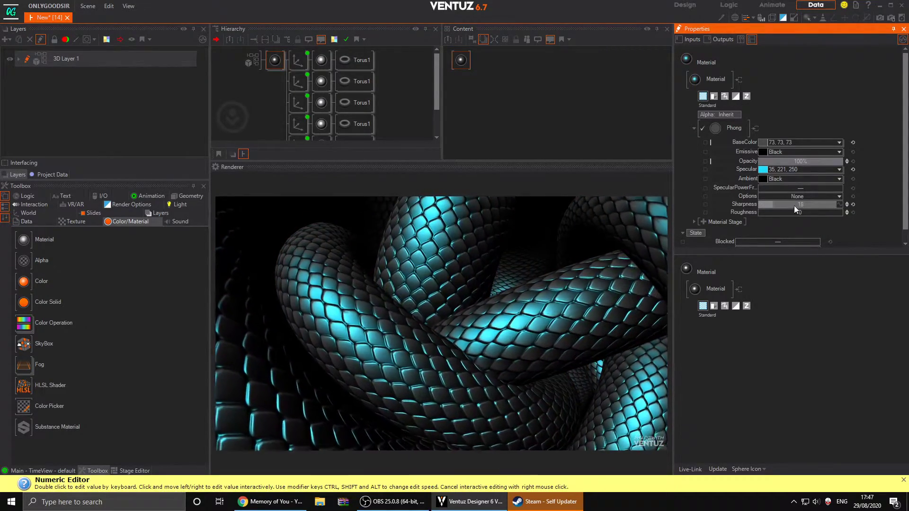
left_click(839, 170)
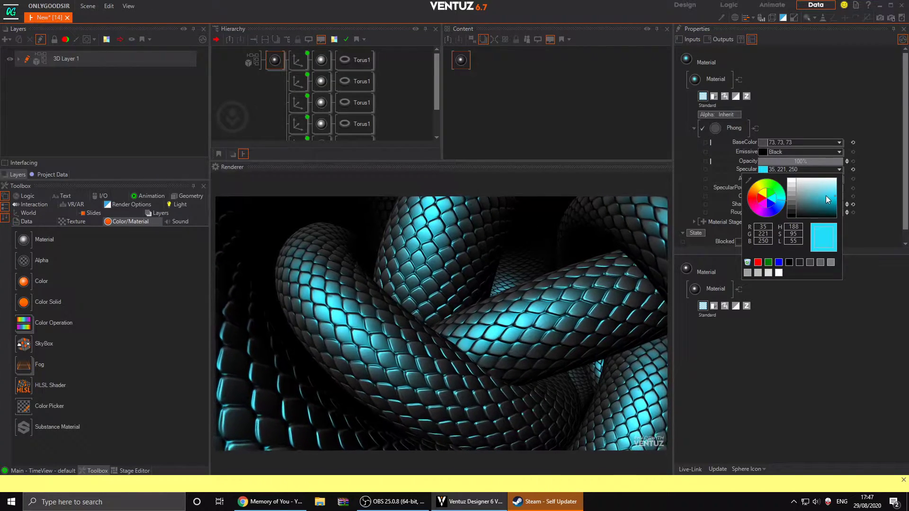
left_click_drag(800, 199, 811, 200)
left_click(855, 78)
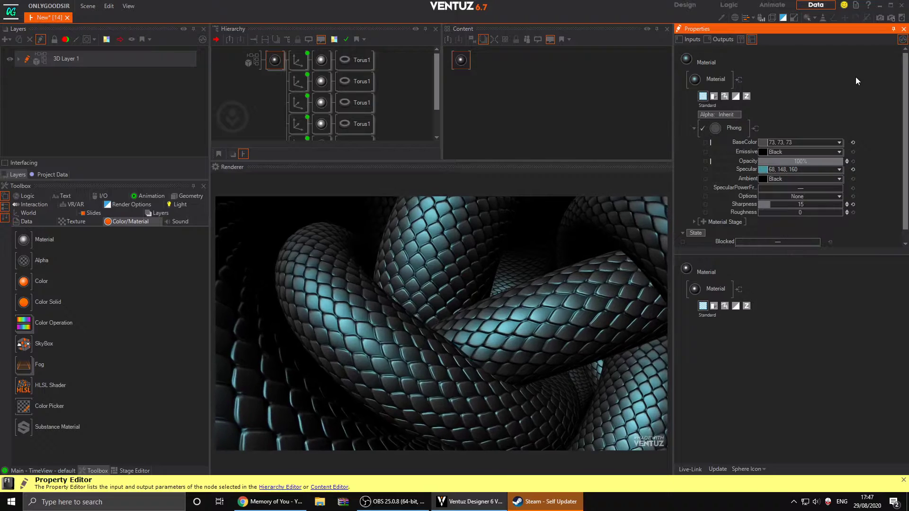
- Insert a point light ahead of the shared material and set its Z position to -21.4
left_click(276, 64)
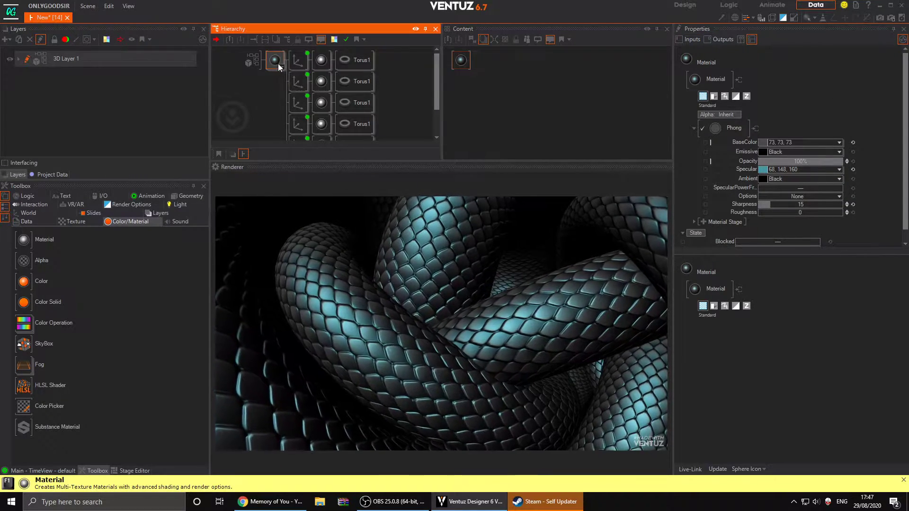
double_click(275, 63)
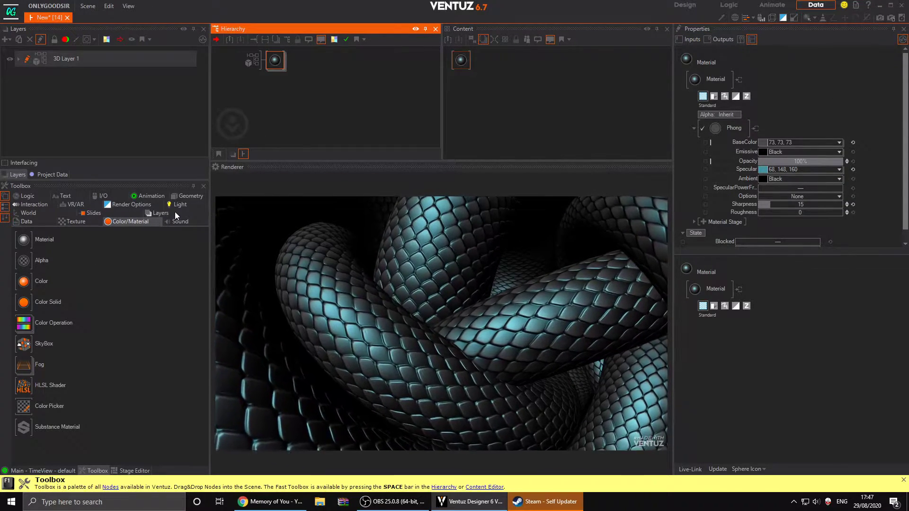
left_click(178, 205)
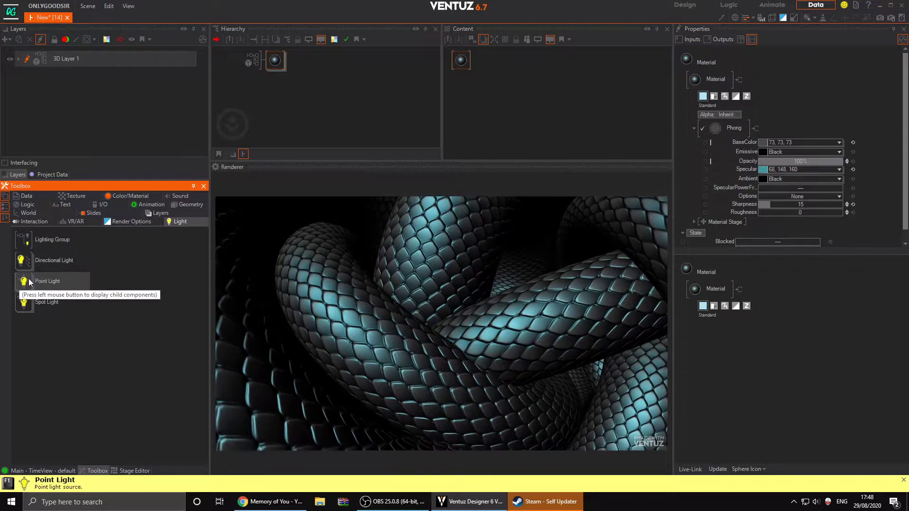
left_click_drag(24, 288, 53, 276)
left_click_drag(272, 59, 273, 60)
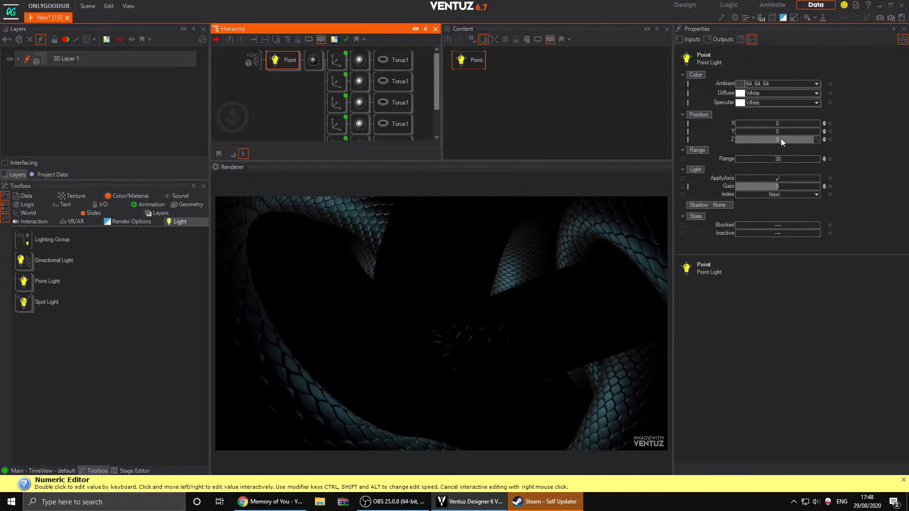
left_click(467, 61)
left_click(786, 140)
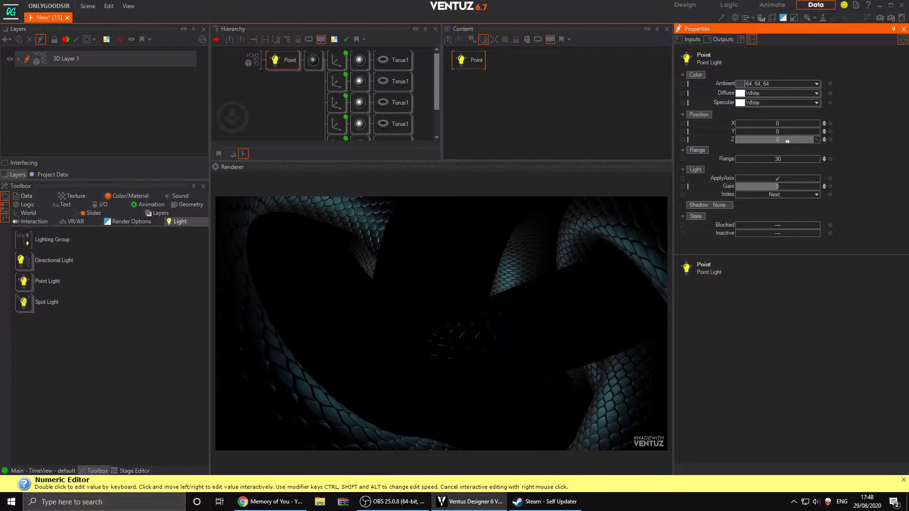
left_click_drag(782, 140, 771, 139)
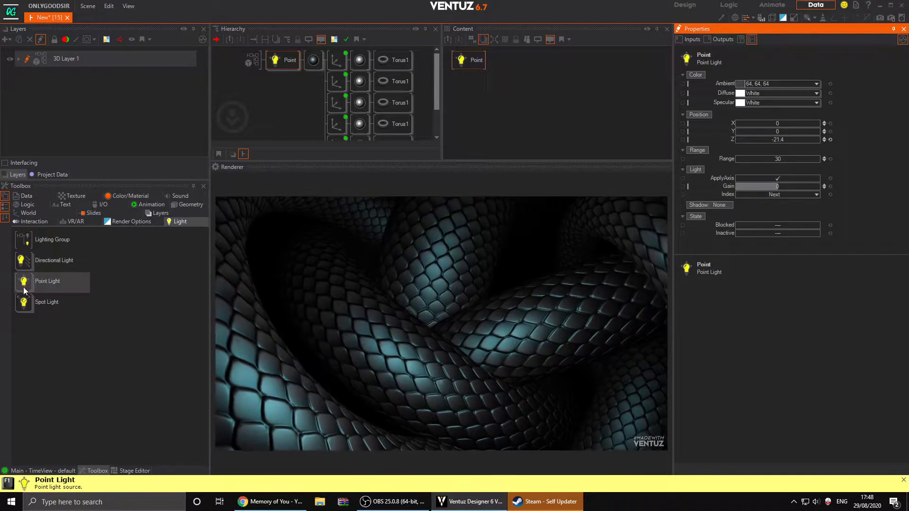
- Insert a second point light ahead of the first at X 15.3, Y 8.8, Z -20.1 with magenta diffuse color 221, 17, 252
left_click_drag(24, 283, 265, 61)
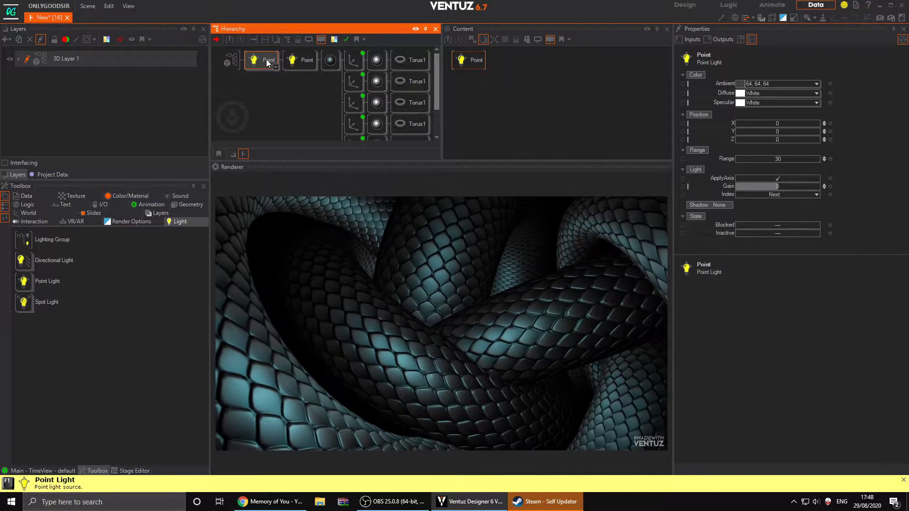
left_click_drag(782, 141, 814, 121)
left_click(817, 93)
left_click_drag(727, 124, 735, 139)
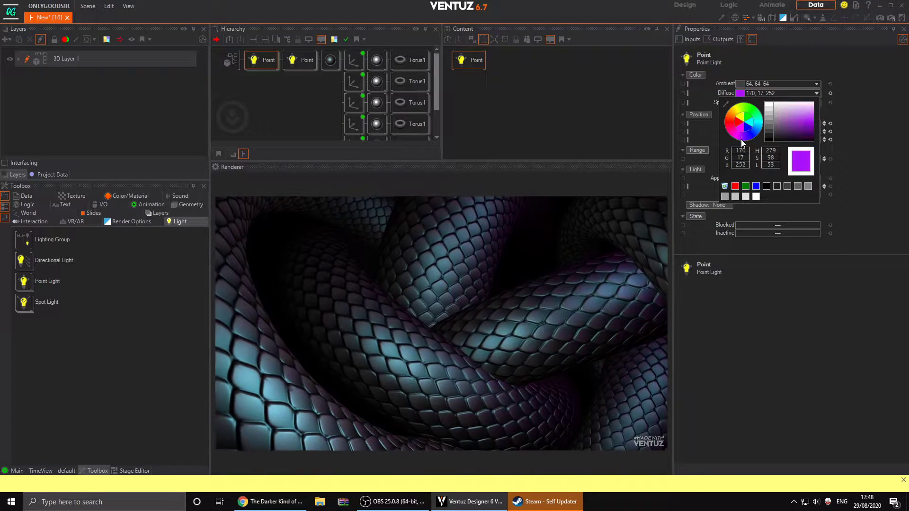
left_click(312, 114)
- Duplicate the magenta point light and set the copy's X position to -20.1
left_click(256, 66)
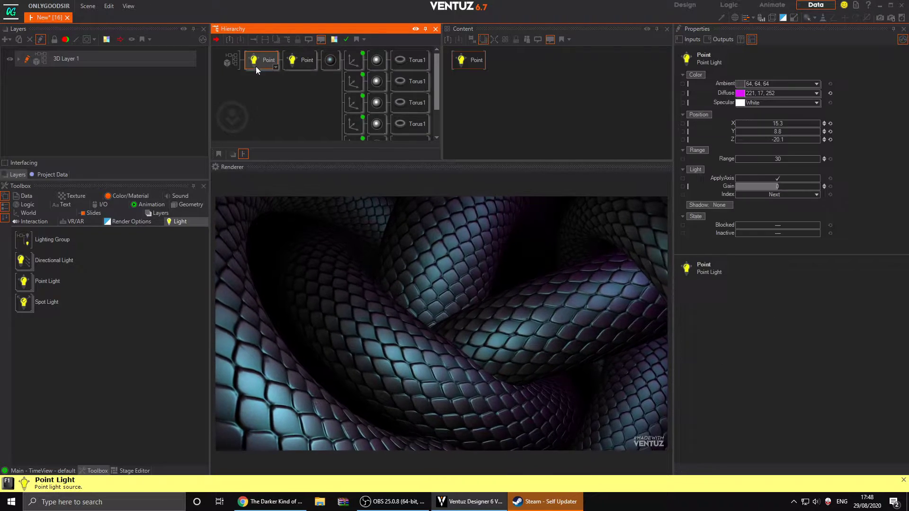
left_click_drag(250, 63, 245, 65, "ctrl")
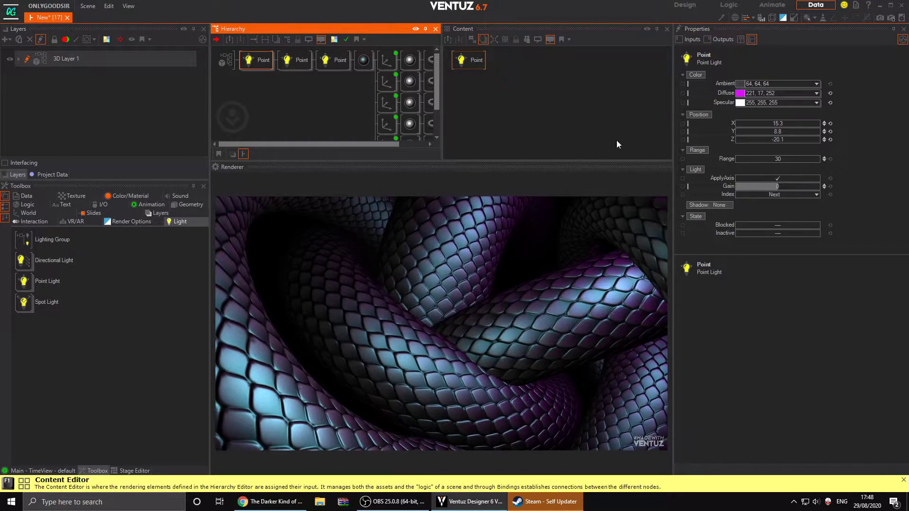
left_click(771, 123)
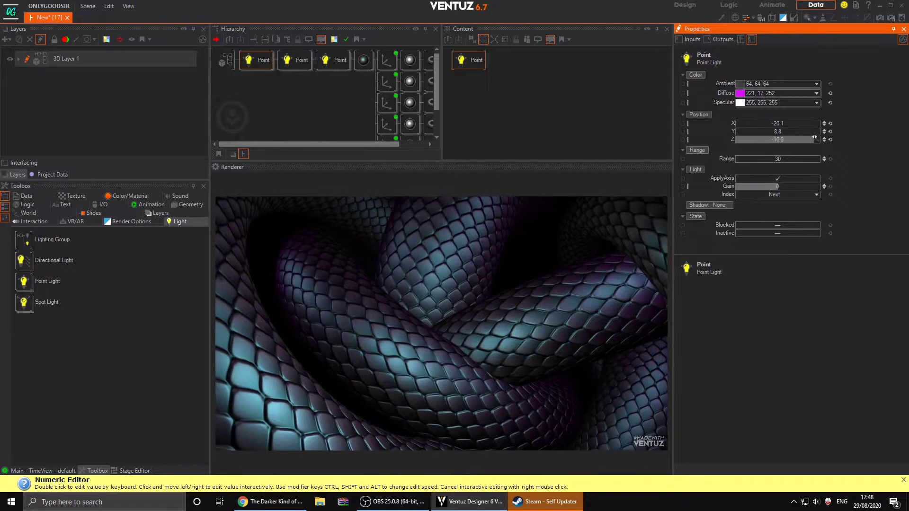
- Make the duplicated light blue with diffuse 0, 116, 219 and specular 45, 181, 254, and set its Z position to -23.7
left_click(816, 93)
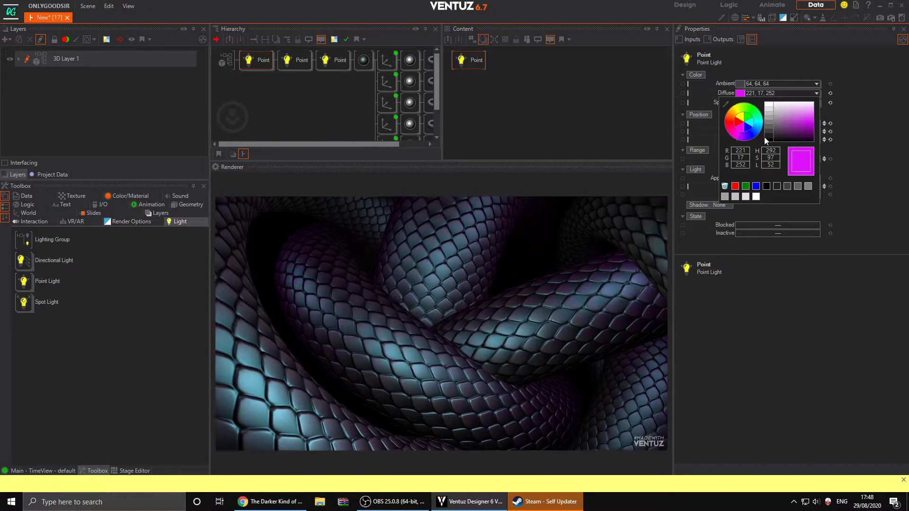
left_click_drag(753, 137, 814, 125)
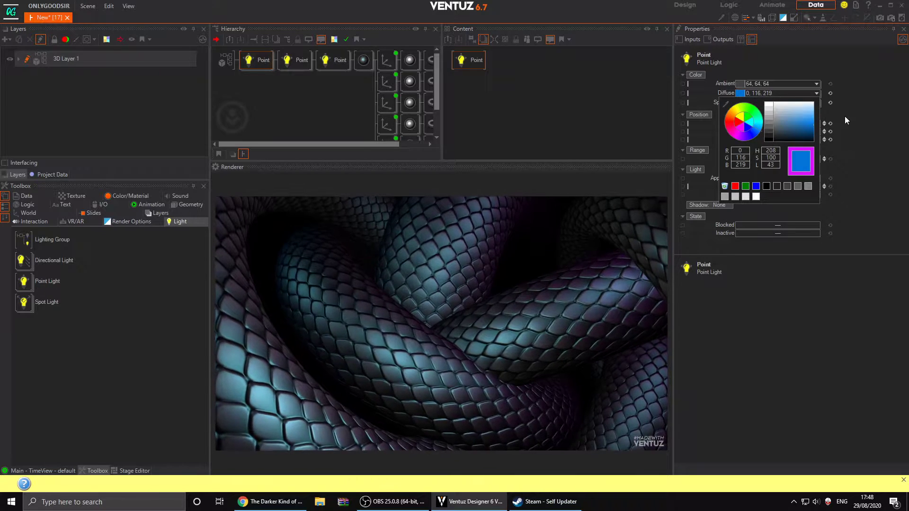
left_click(816, 103)
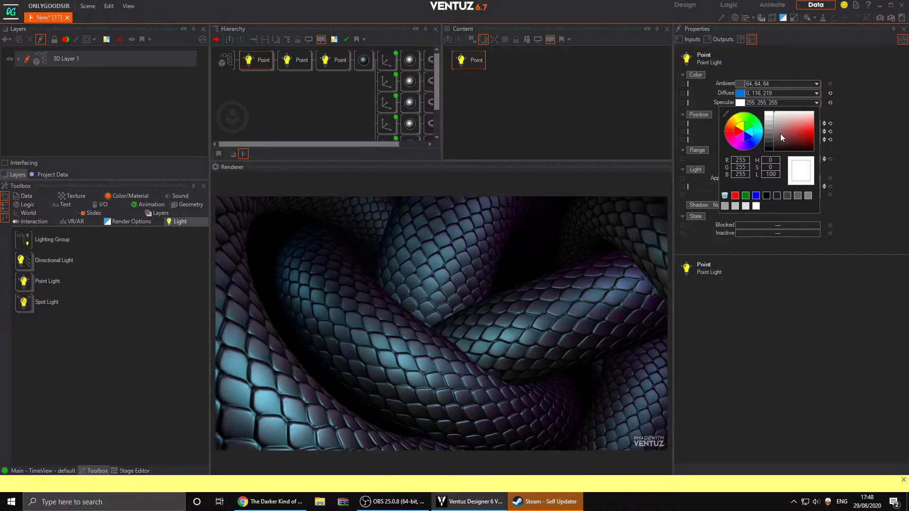
left_click(759, 136)
left_click_drag(802, 133, 824, 129)
left_click(824, 123)
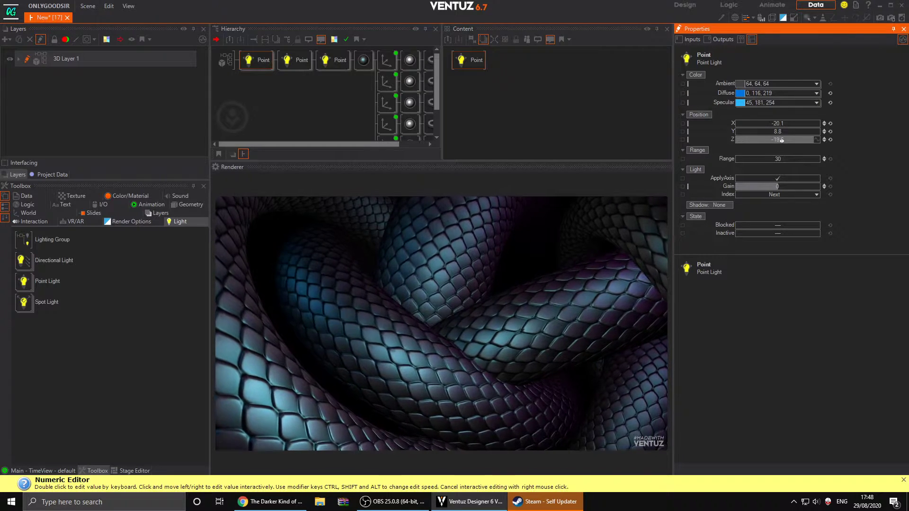
left_click_drag(782, 140, 762, 140)
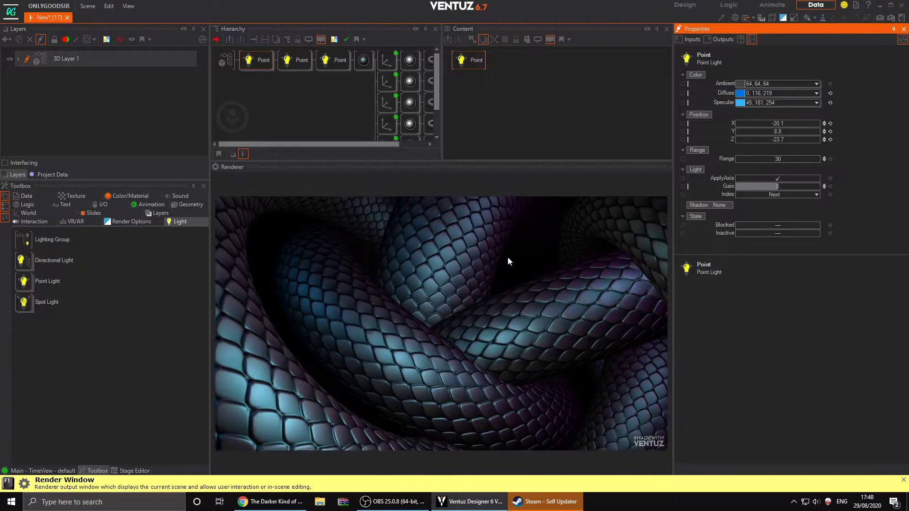
- Duplicate the last torus branch and set the copy's axis to position Y 9.7, Z 16.6 and rotation X 309, Y -89
middle_click_drag(368, 121, 336, 81)
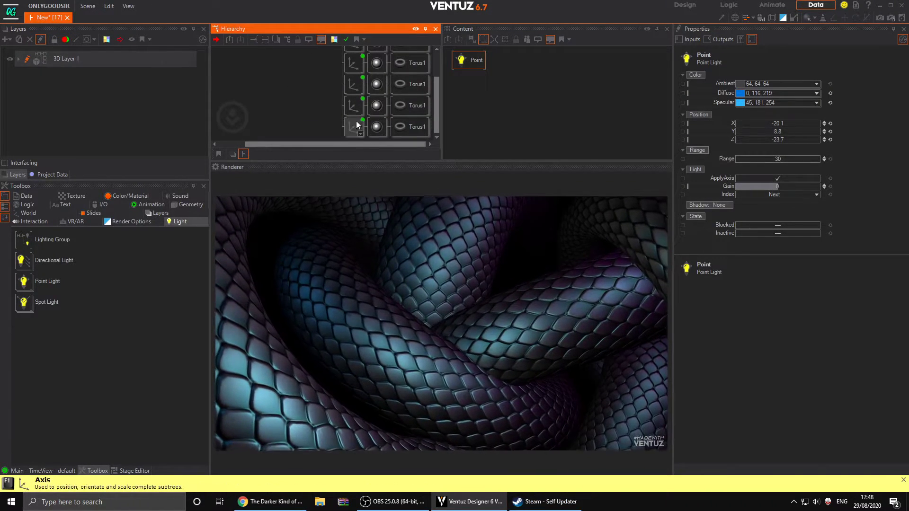
left_click(356, 126)
left_click(353, 108)
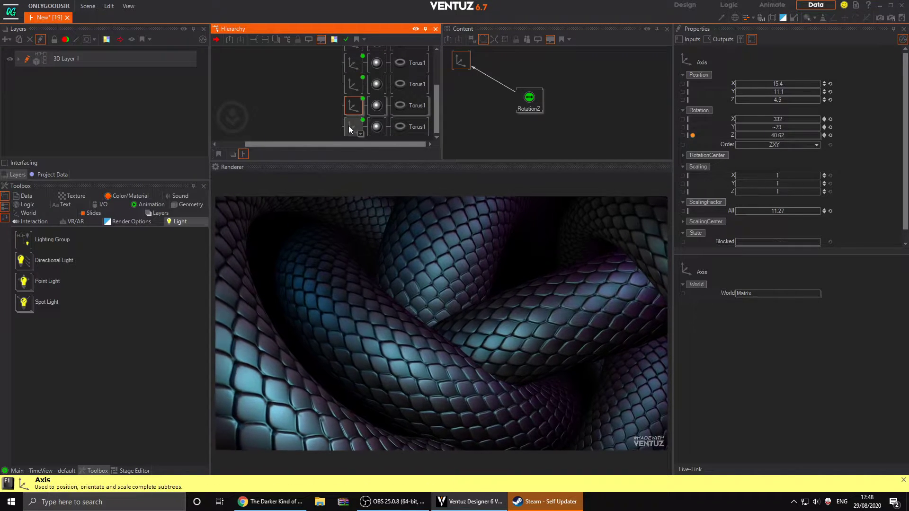
left_click(349, 128)
left_click_drag(783, 95, 776, 133)
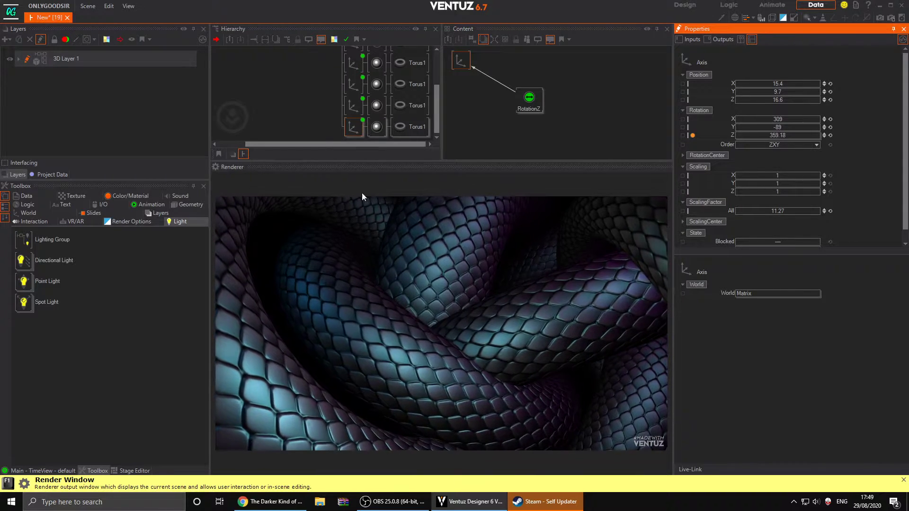
- Duplicate the last torus branch again, with its axis at position -10.68, 4.9, 5 and rotation X 370, Y -41
left_click(351, 136)
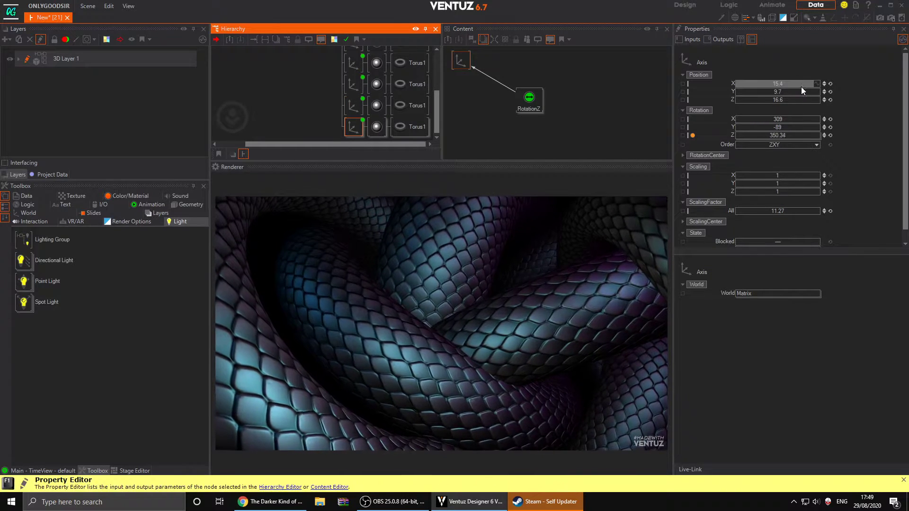
left_click_drag(801, 87, 735, 84)
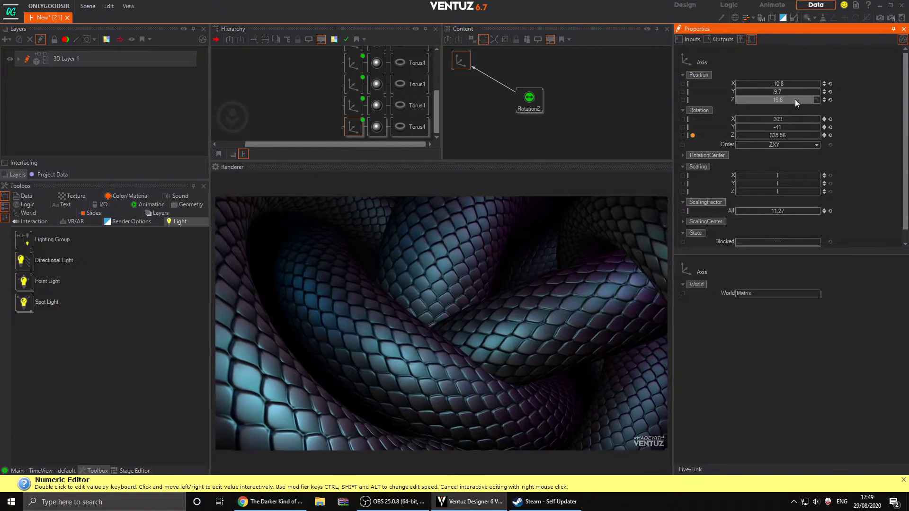
left_click_drag(767, 99, 744, 105)
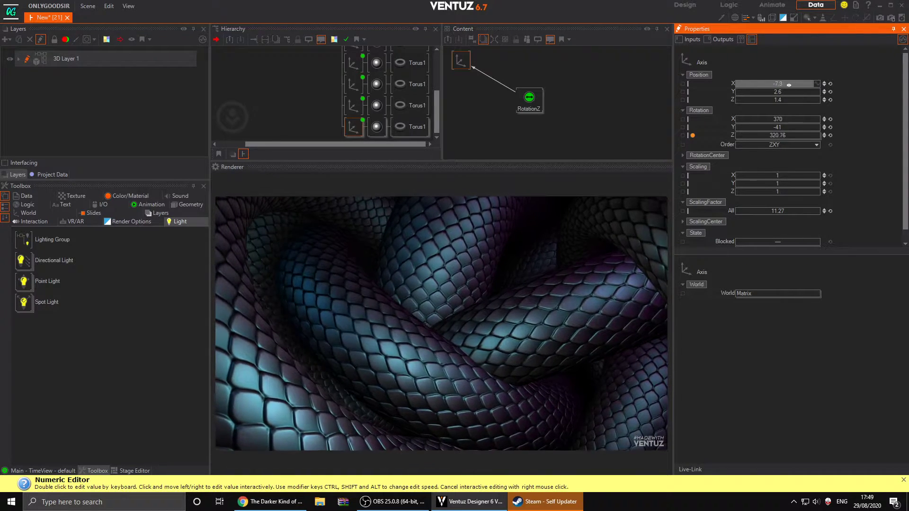
left_click_drag(782, 84, 796, 87)
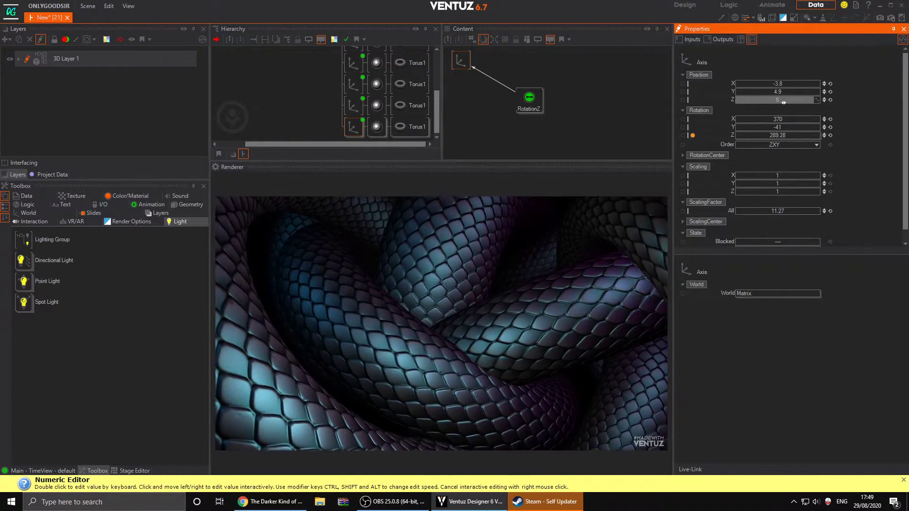
left_click_drag(782, 88, 768, 87)
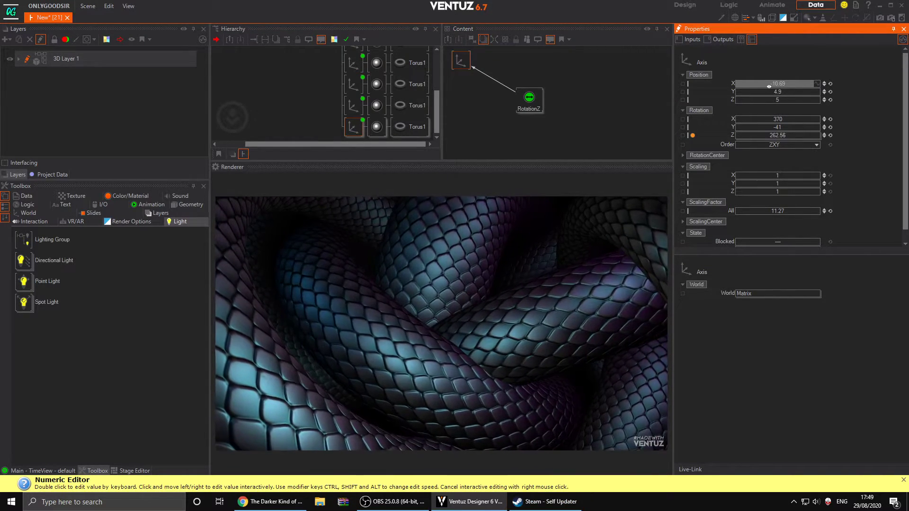
- Set the newest torus axis's RotationZ mover to a duration of 265.5 s and an offset of 10.4
left_click(405, 129)
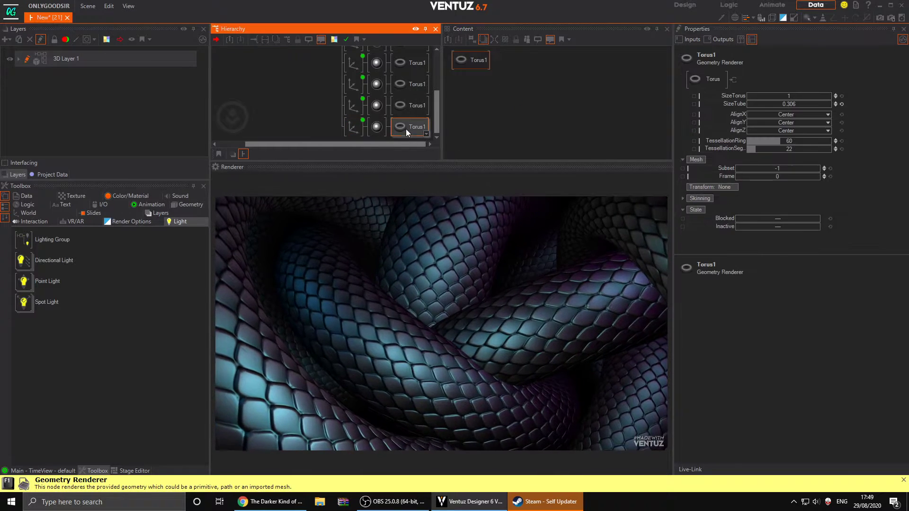
left_click(354, 127)
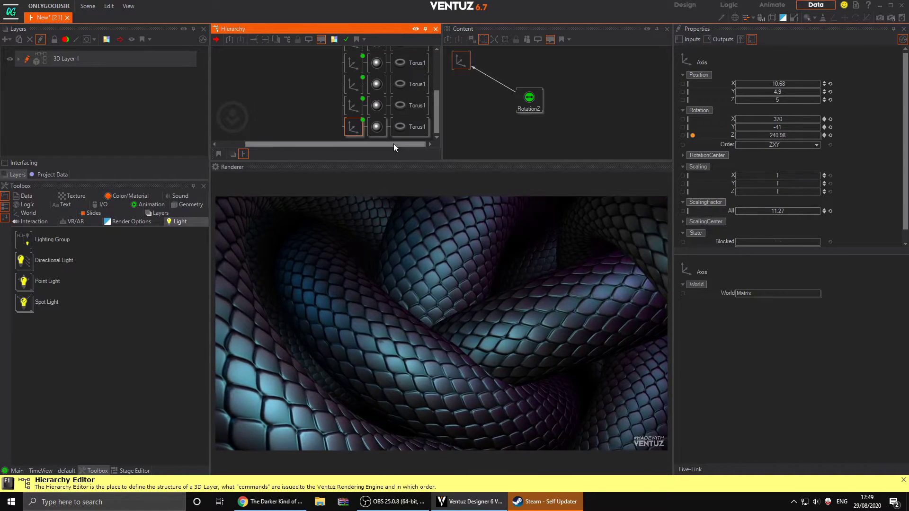
left_click(526, 107)
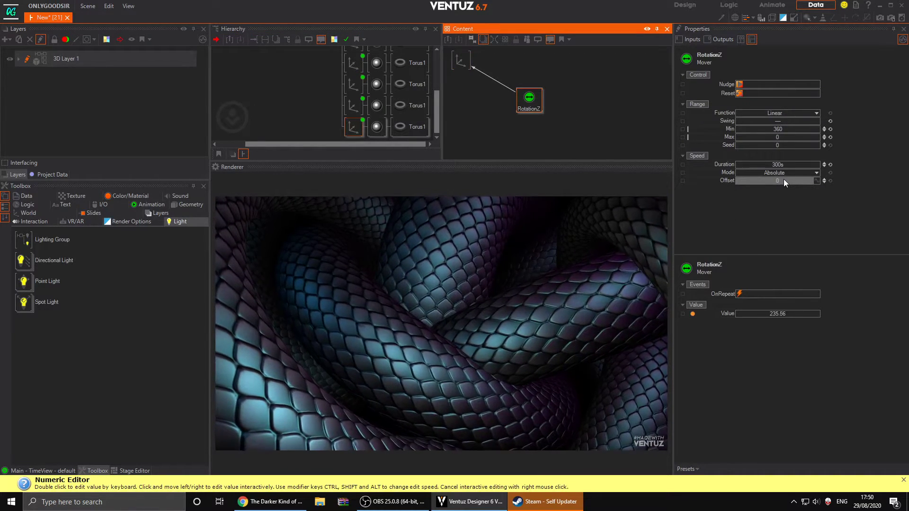
left_click_drag(784, 181, 737, 171)
left_click(529, 101)
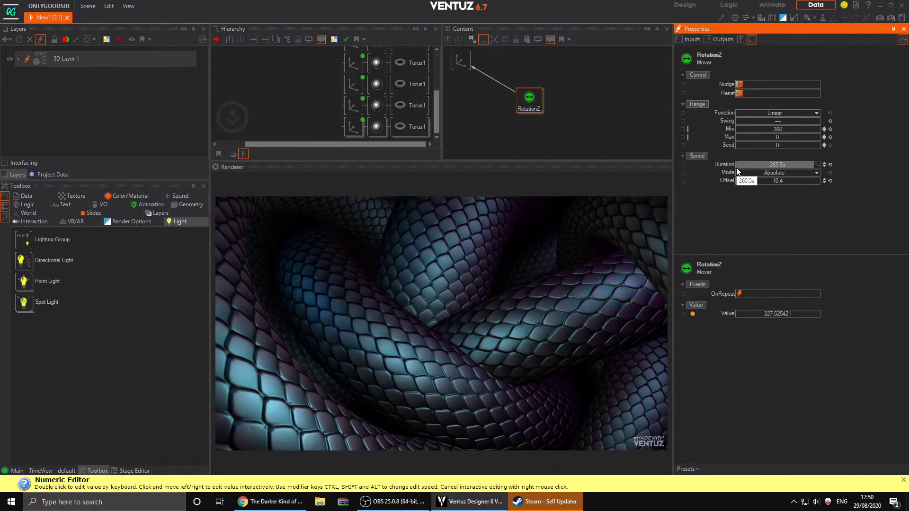
- Collapse the torus branches beneath the shared material in the hierarchy
left_click(353, 105)
left_click(345, 84)
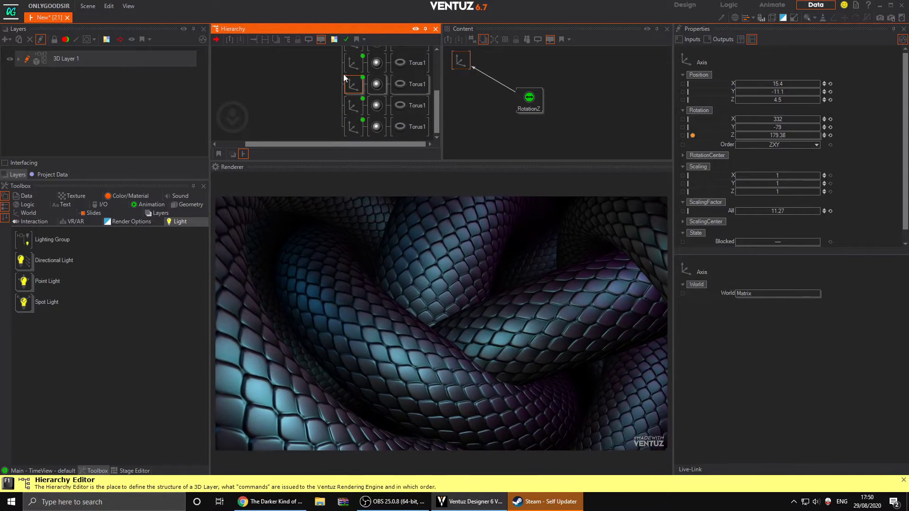
middle_click_drag(342, 74, 350, 160)
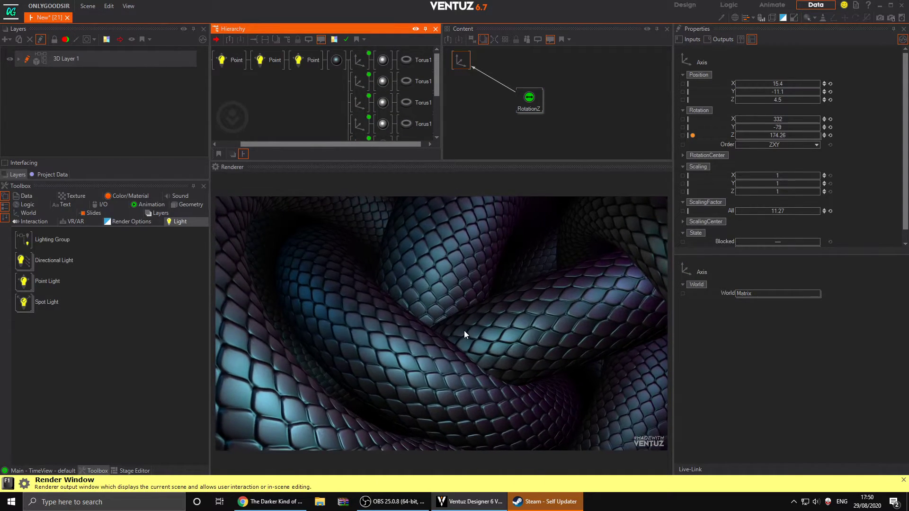
middle_click_drag(285, 98, 312, 104)
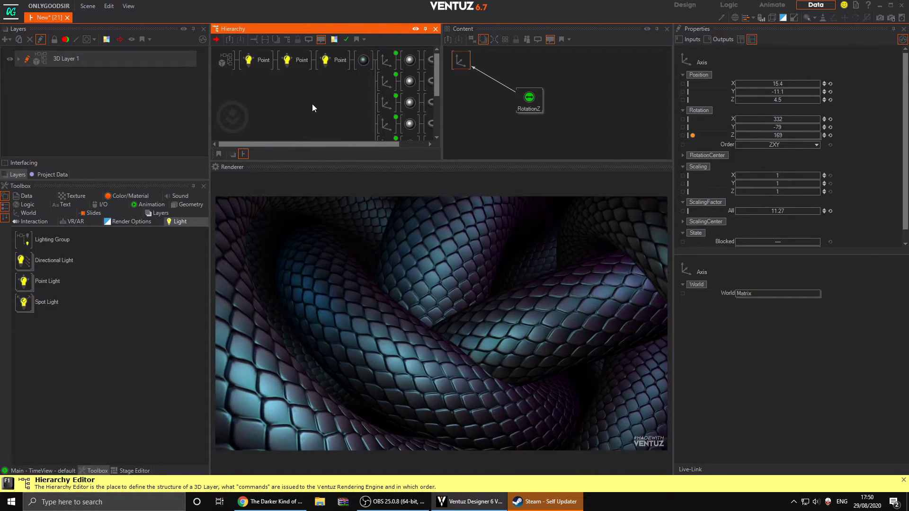
double_click(363, 60)
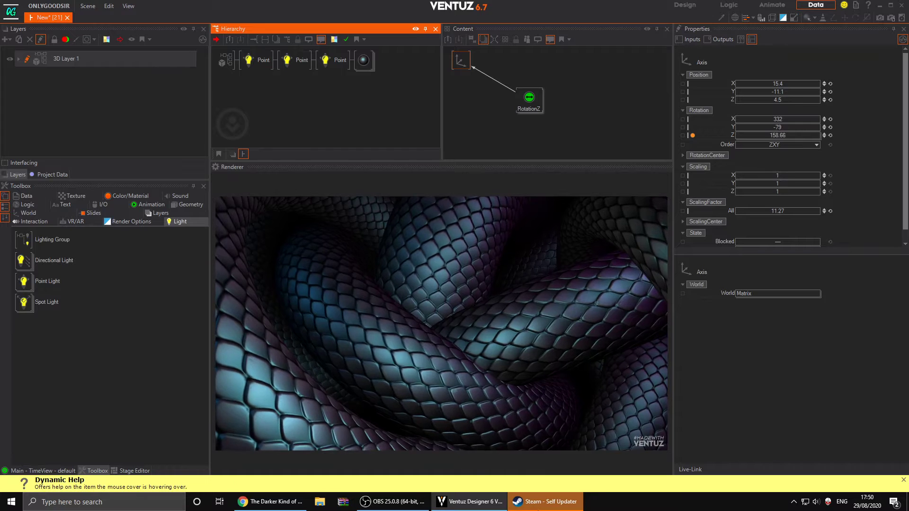
- Close the Steam updater window and enlarge the render view by narrowing the toolbox column
left_click(545, 502)
left_click(530, 278)
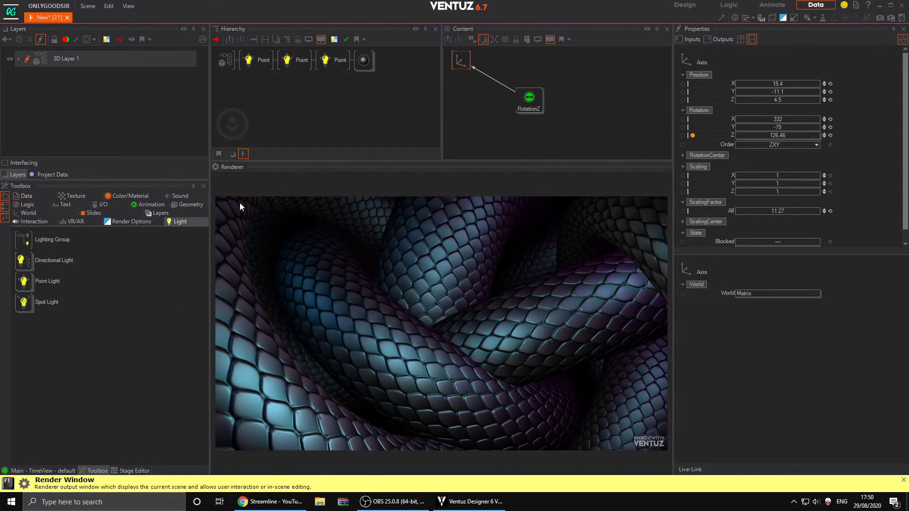
left_click(189, 213)
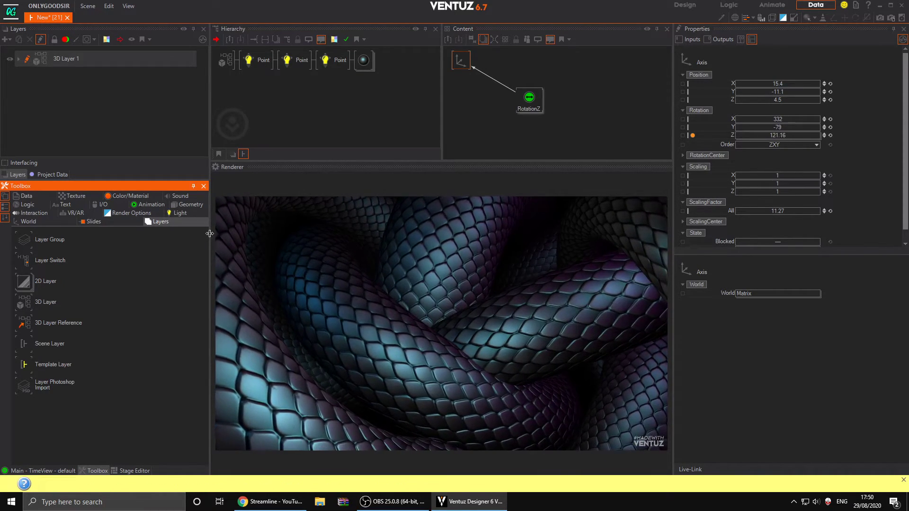
left_click_drag(210, 240, 154, 236)
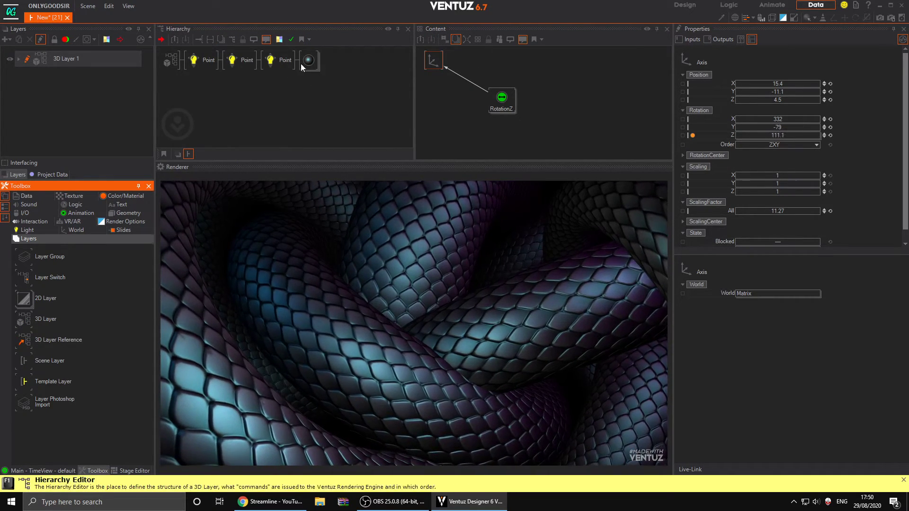
- Expand the shared material's branches, select all eight torus geometry nodes, and set their ring tessellation to 150 and segment tessellation to 200
middle_click(305, 66)
mouse_move(378, 78)
middle_mouse_down()
mouse_move(305, 67)
mouse_move(362, 82)
middle_mouse_up()
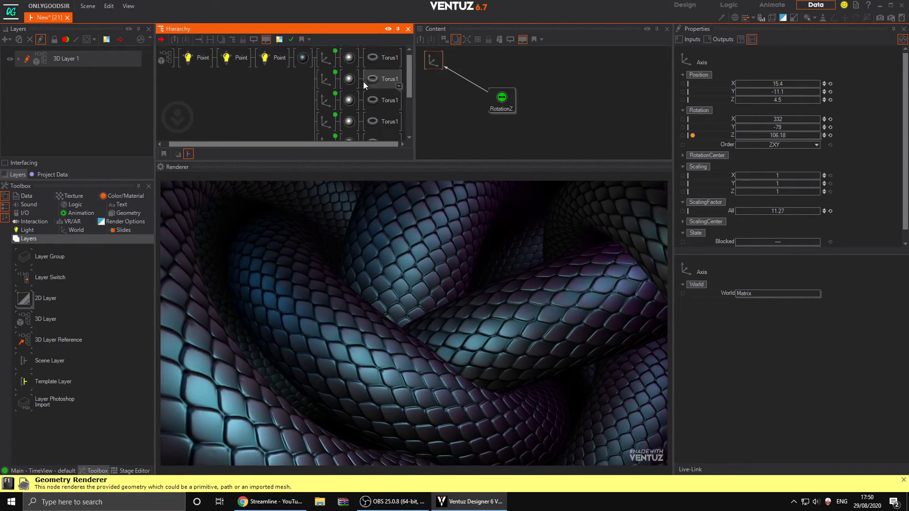
left_click(377, 65)
left_click(376, 82, "ctrl")
left_click(375, 103, "ctrl")
scroll(374, 126, "down", 1)
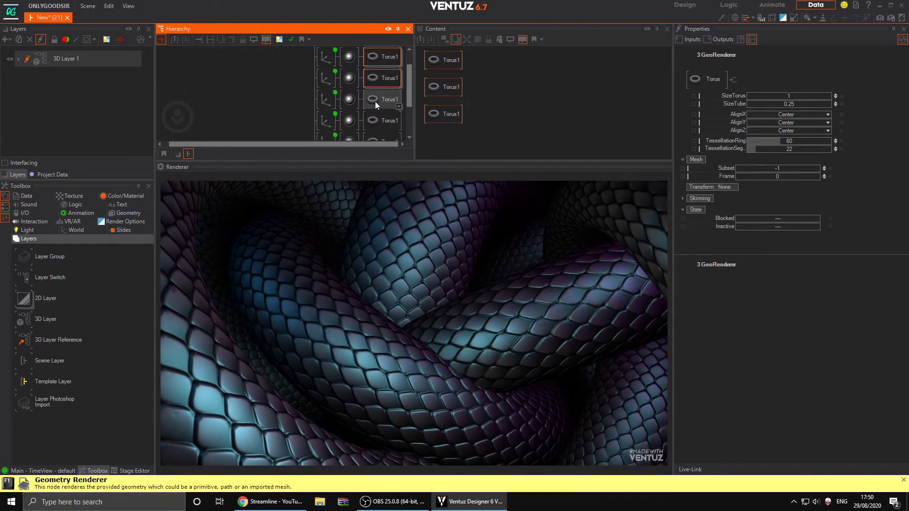
left_click(375, 101, "ctrl")
left_click(375, 120, "ctrl")
scroll(374, 118, "down", 1)
left_click(371, 103, "ctrl")
mouse_move(371, 119)
left_mouse_down()
mouse_move(402, 141)
mouse_move(377, 122)
left_mouse_up()
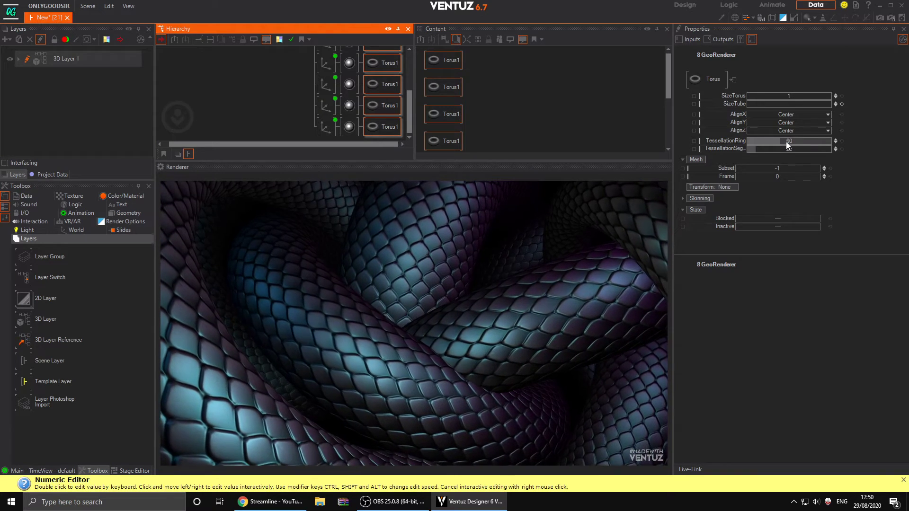
left_click_drag(786, 141, 764, 143)
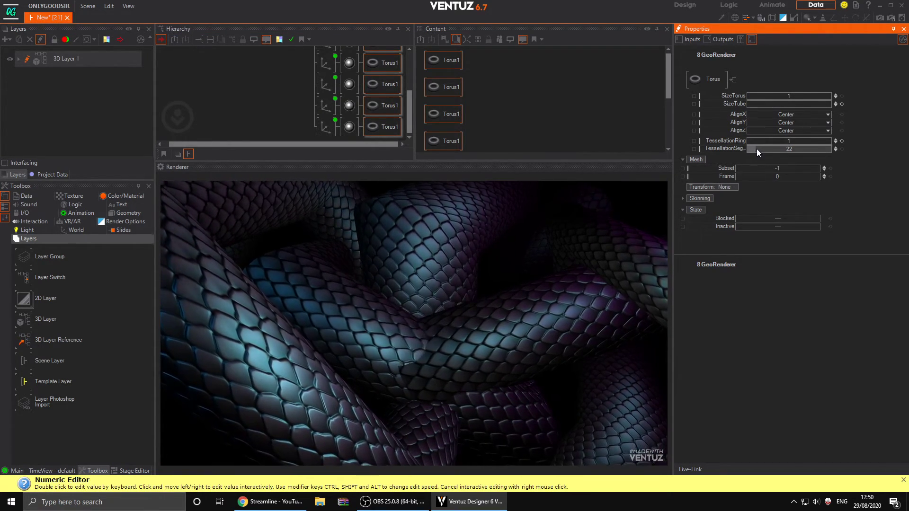
left_click_drag(760, 150, 816, 140)
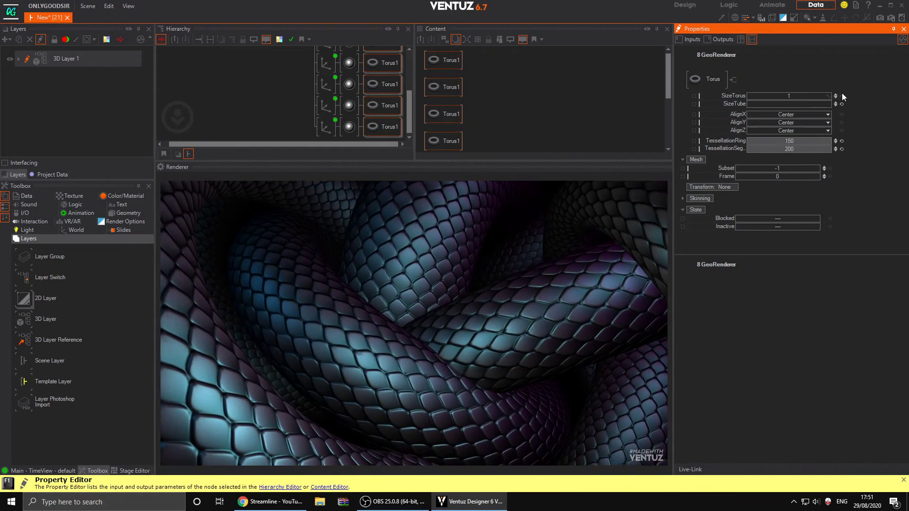
- Try a different torus size on all eight selected toruses and reset it to the default
left_click_drag(789, 96, 808, 109)
left_click(841, 96)
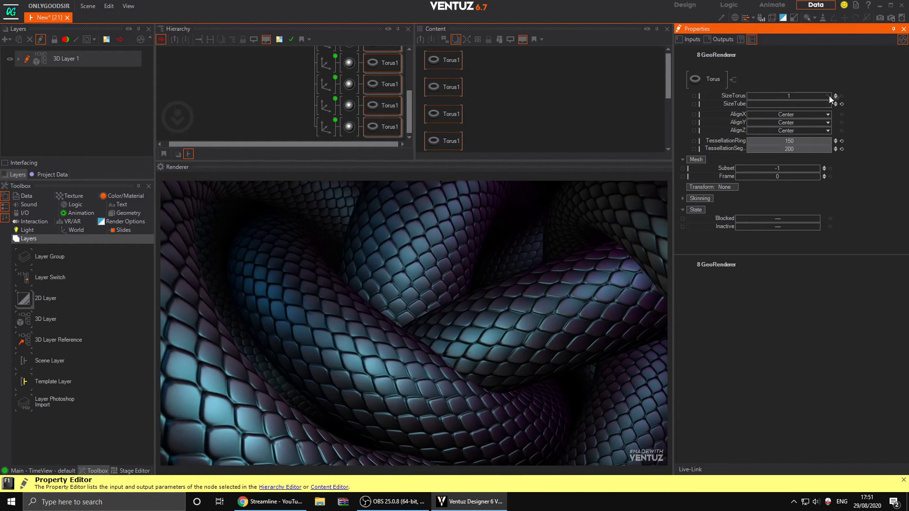